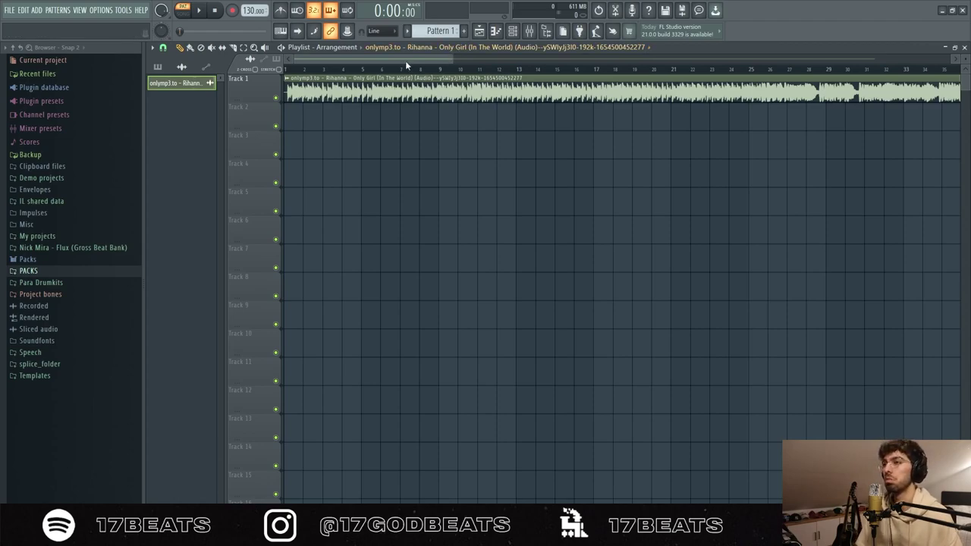
- In RX 8 Audio Editor, isolate the song's vocal by rendering Music Rebalance with Vocal gain 0 and Bass, Percussion and Other at -Inf
left_click(436, 69)
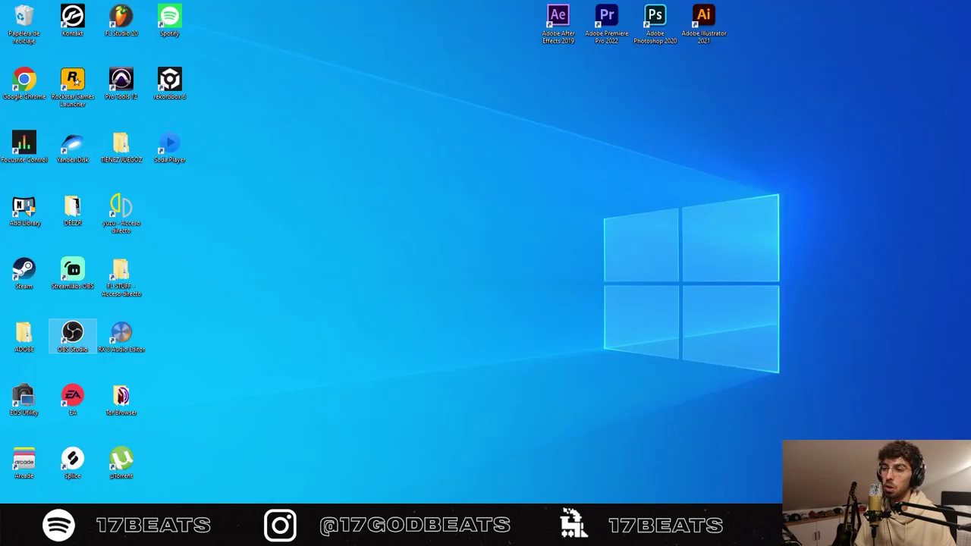
double_click(122, 336)
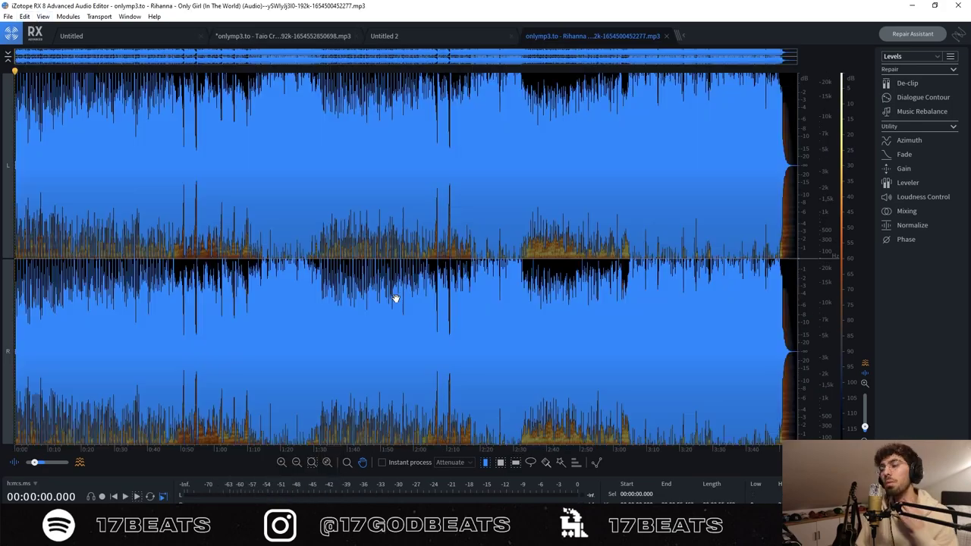
left_click(913, 113)
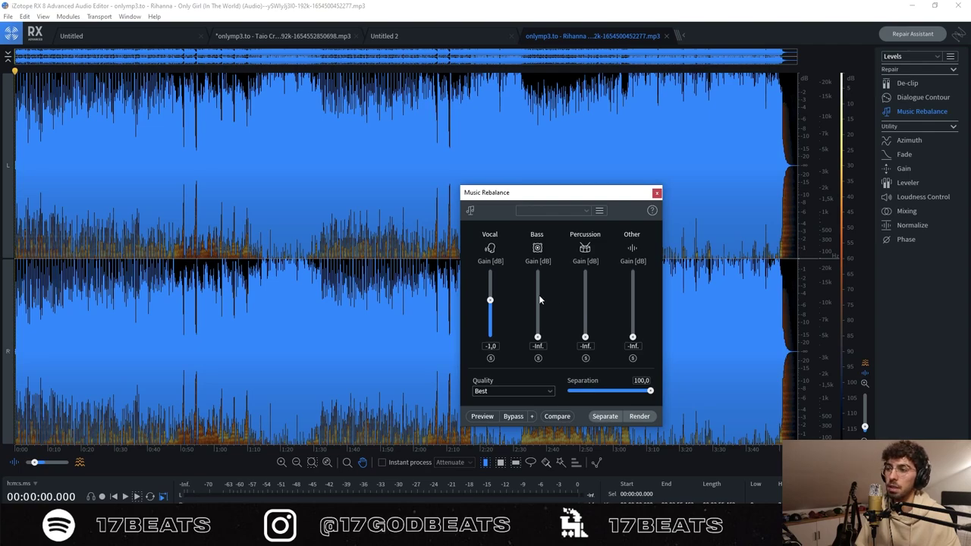
left_click_drag(486, 304, 490, 301)
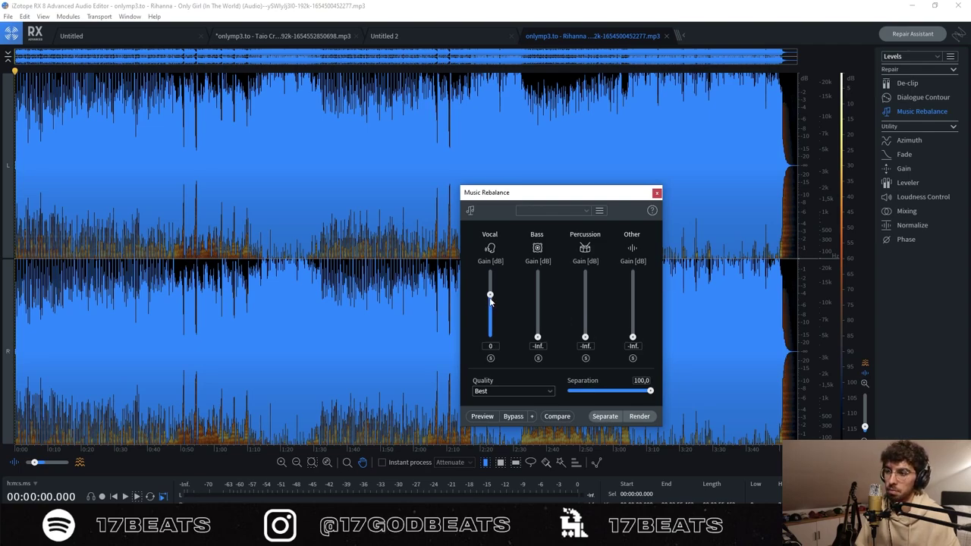
left_click_drag(537, 337, 536, 357)
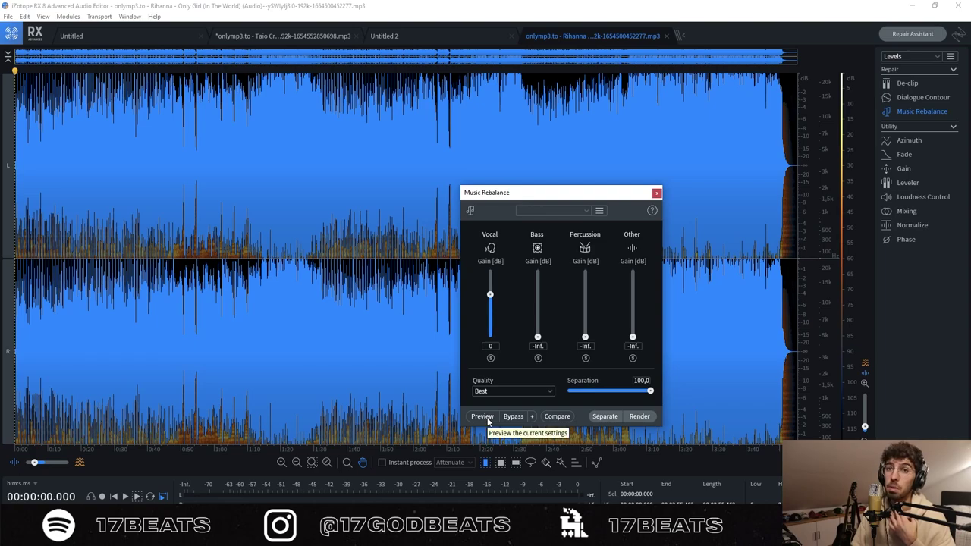
left_click(639, 416)
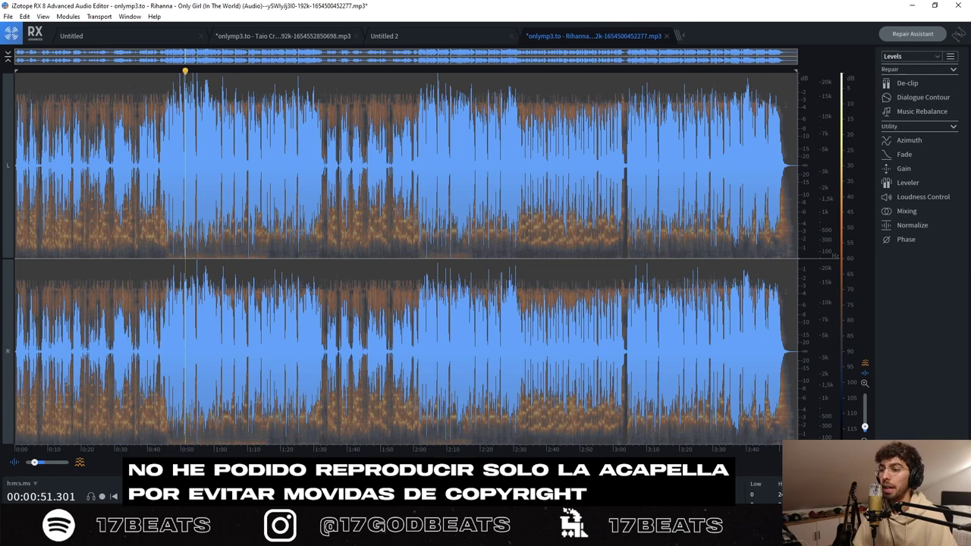
- Export the isolated vocal as an audio file
left_click(8, 16)
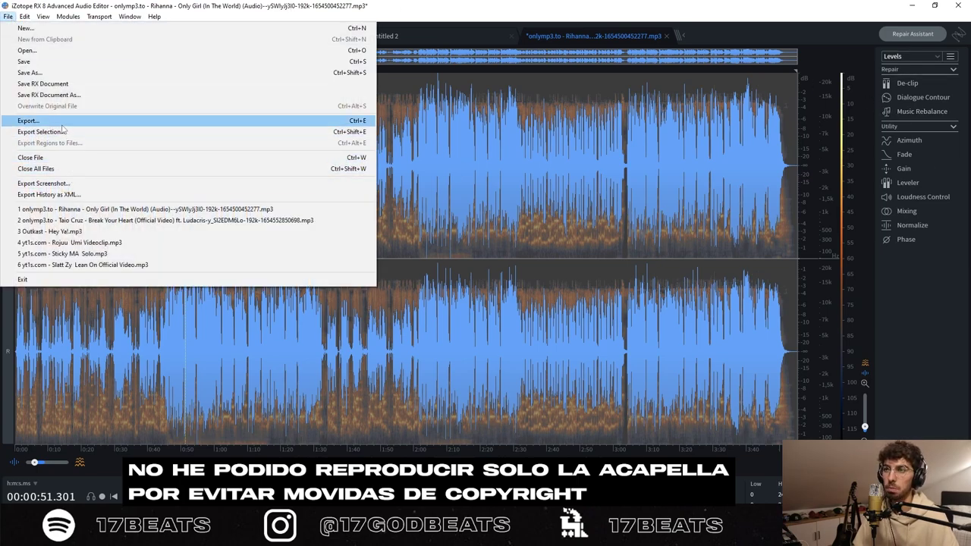
left_click(63, 123)
left_click(415, 217)
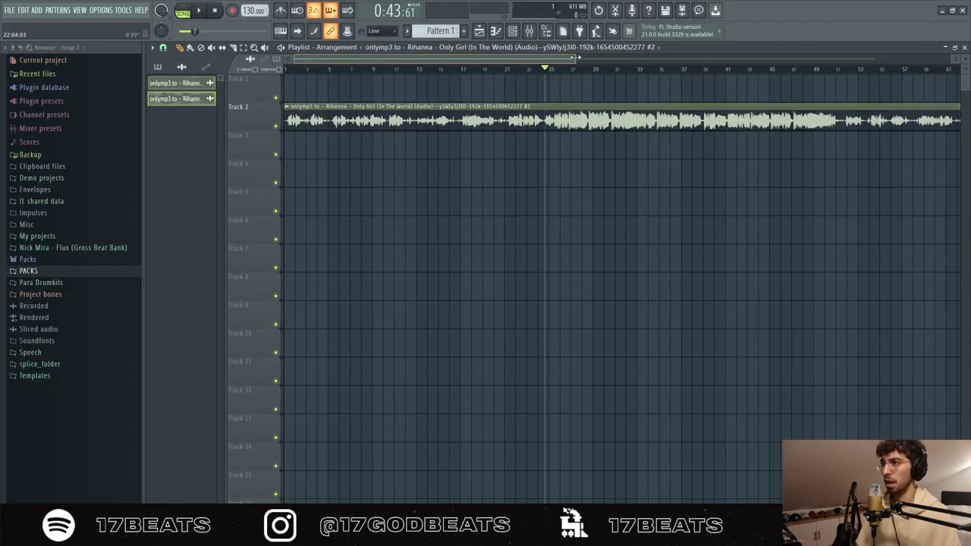
- In FL Studio, pitch the acapella clip on Track 2 up 3 semitones and set the project tempo to 140 BPM
double_click(388, 120)
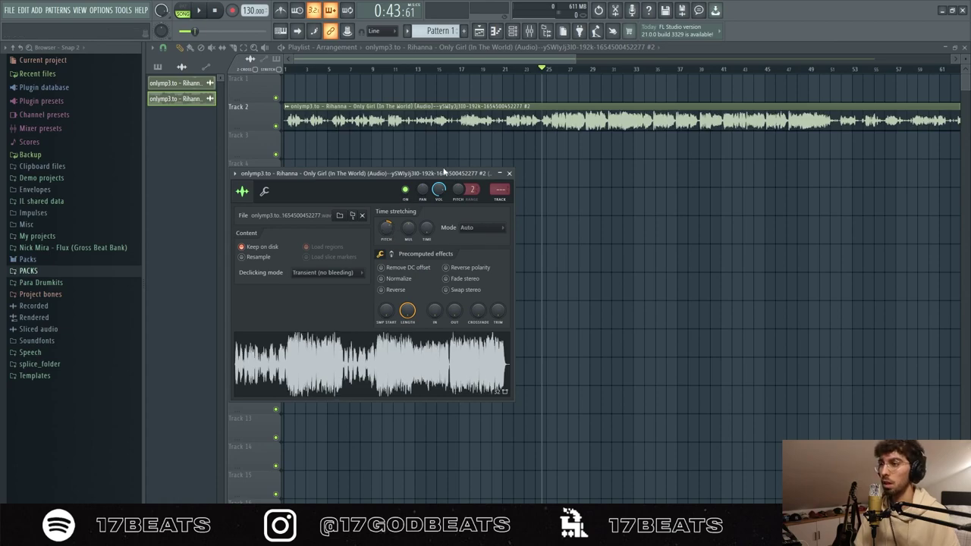
left_click(509, 173)
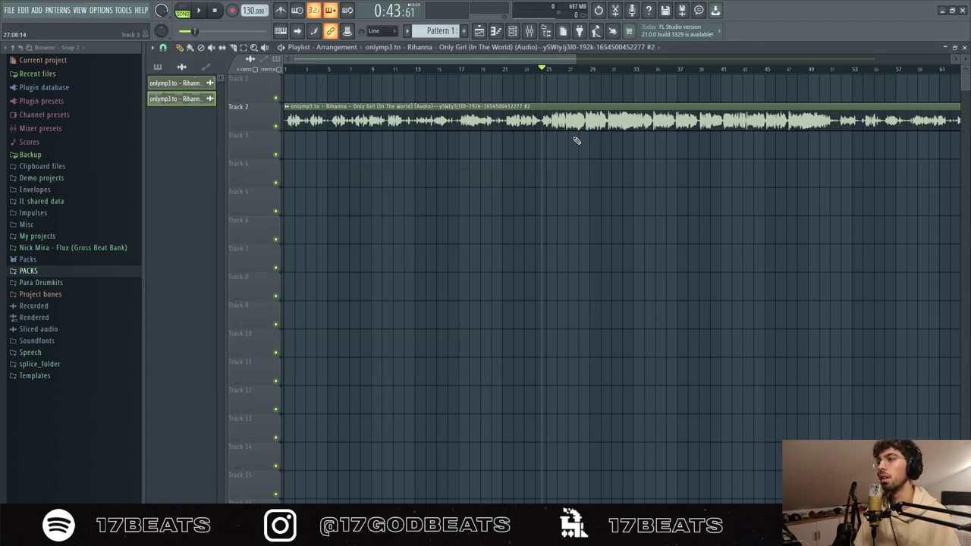
key("space")
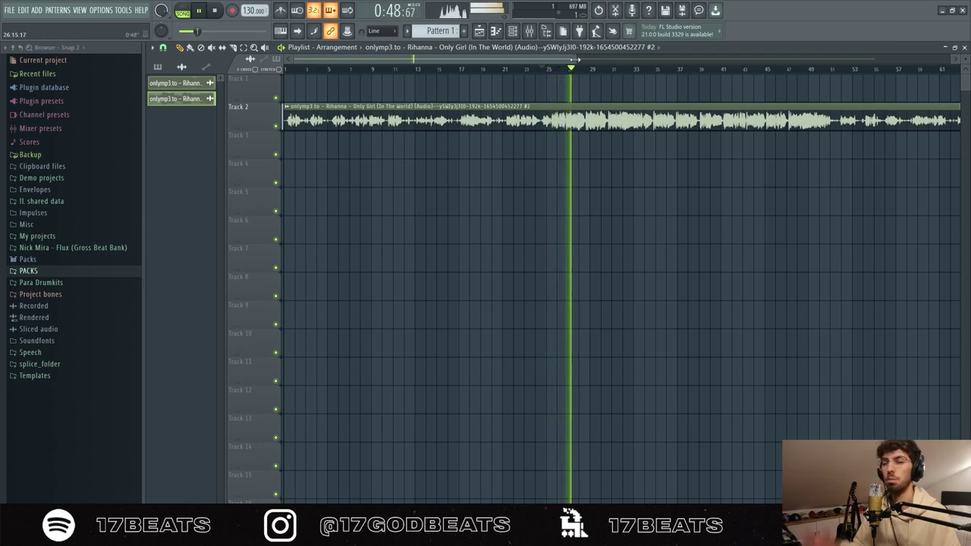
key("space")
scroll(243, 14, "up", 10)
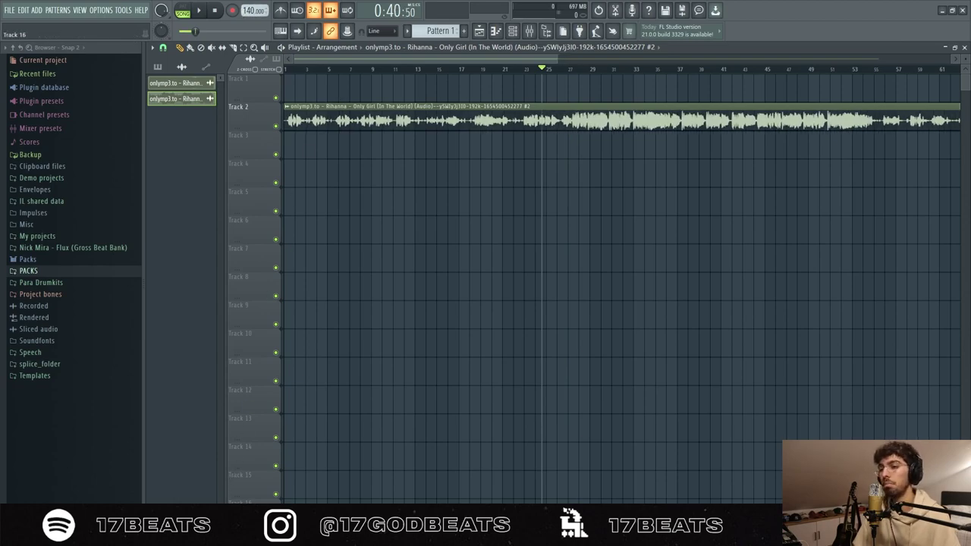
- Look up the chords of Rihanna - Only Girl (In The World) on Chordify in the browser
left_click(264, 485)
left_click(12, 27)
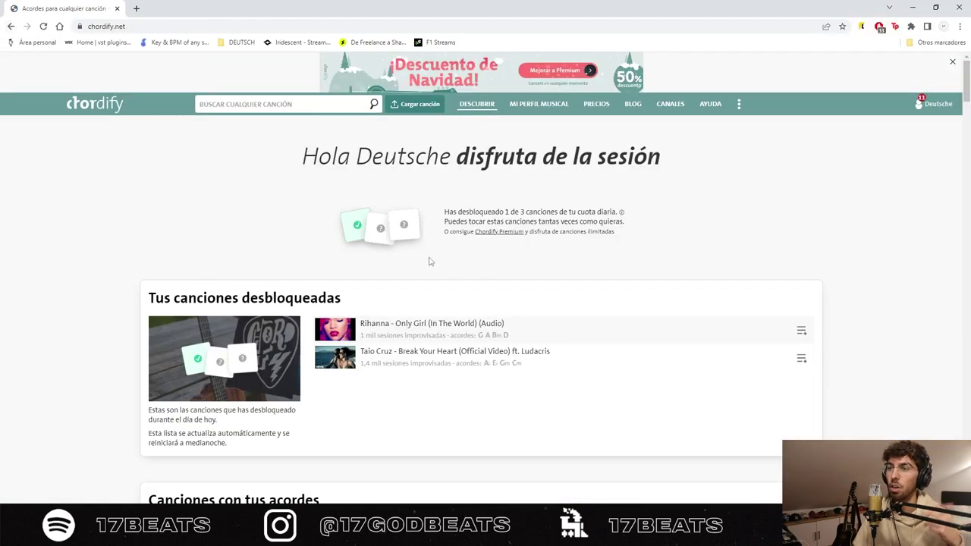
left_click(383, 336)
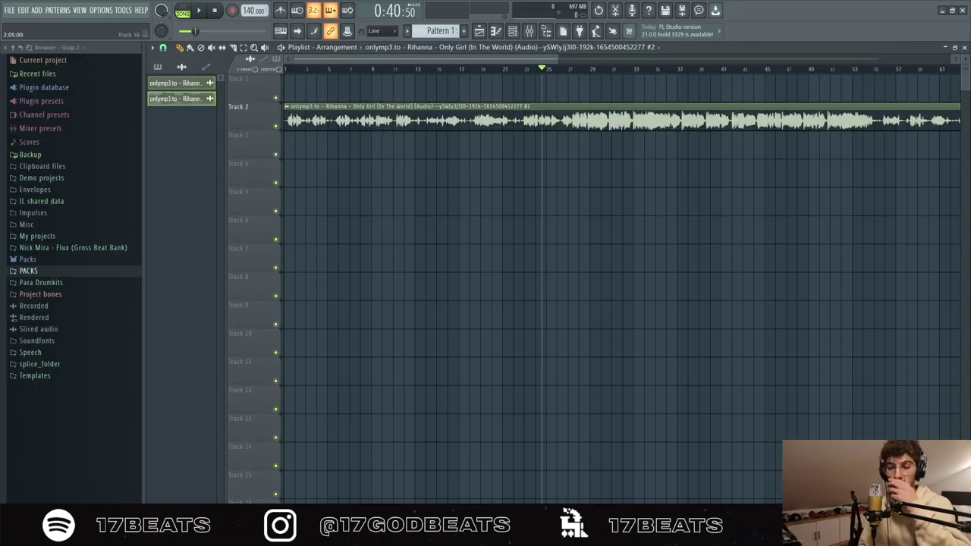
- Back in FL Studio, show the Unsorted channels in the channel rack and add an SRX KEYBOARDS instrument
left_click(512, 30)
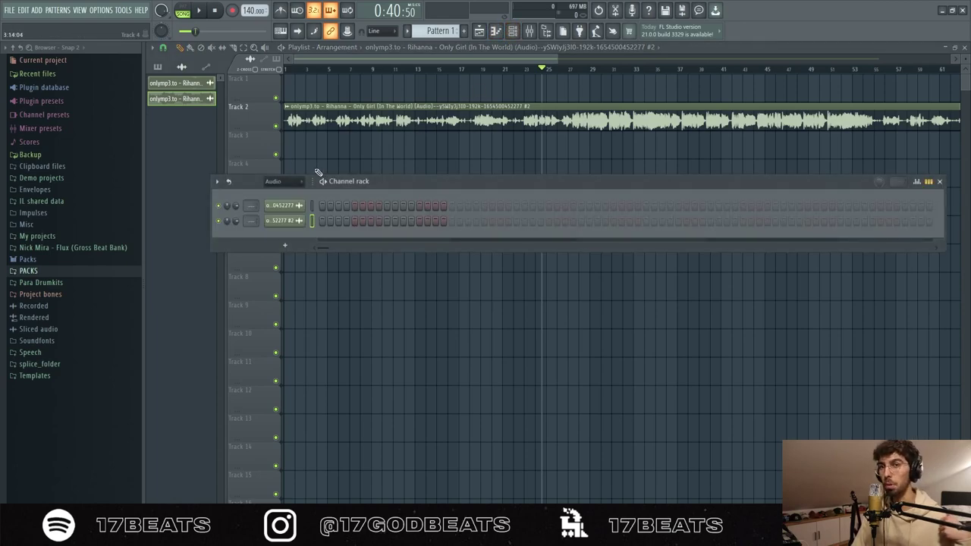
left_click(273, 183)
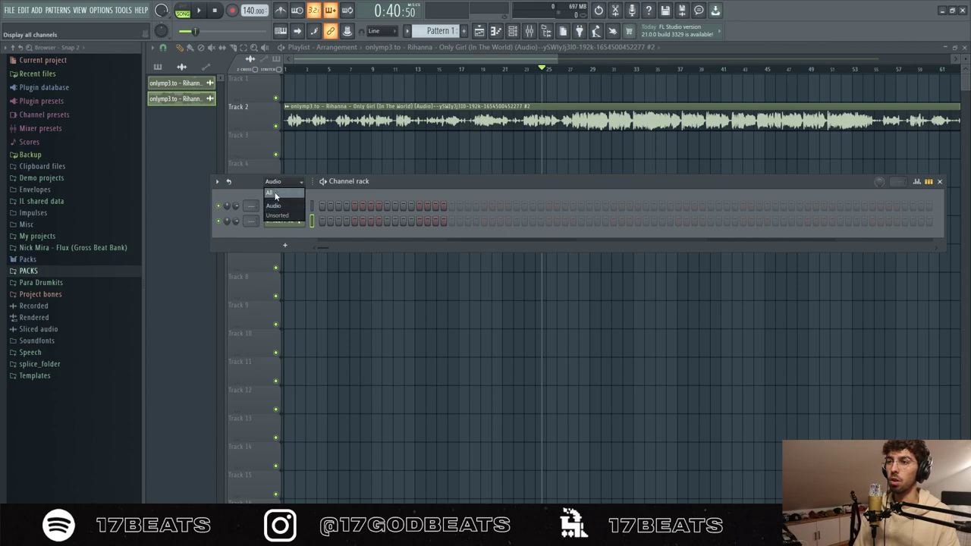
left_click(277, 215)
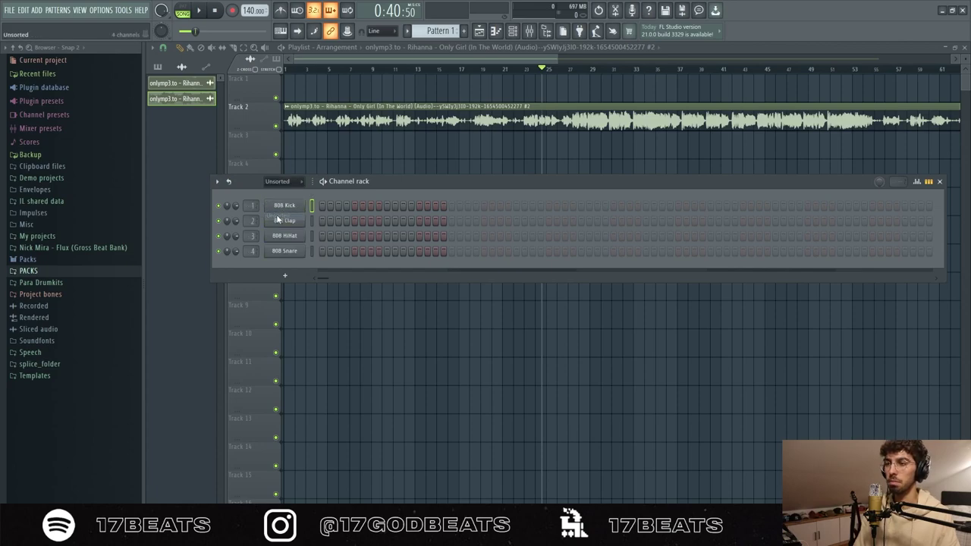
left_click(284, 275)
left_click(401, 161)
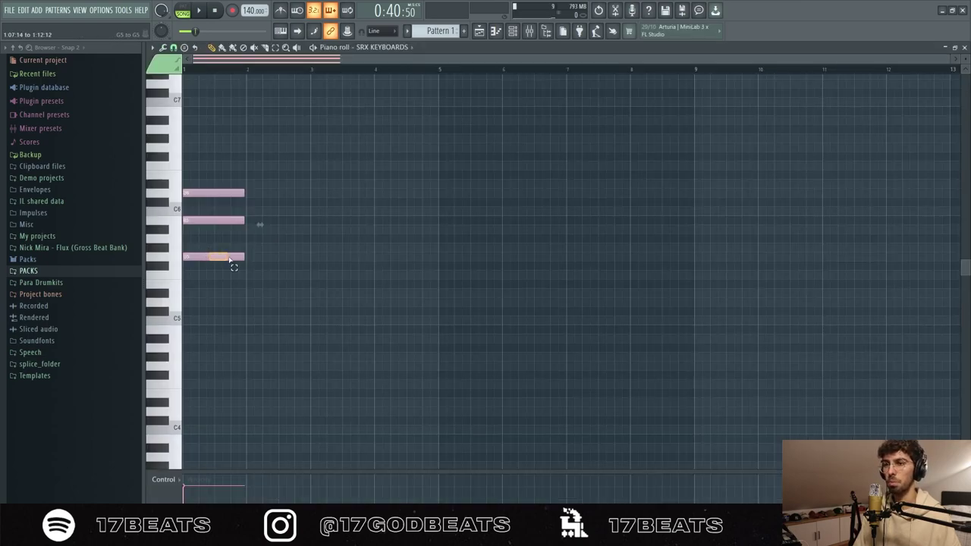
- Double the one-bar G major chord with a copy one octave lower and switch playback to pattern mode
key("ctrl+a")
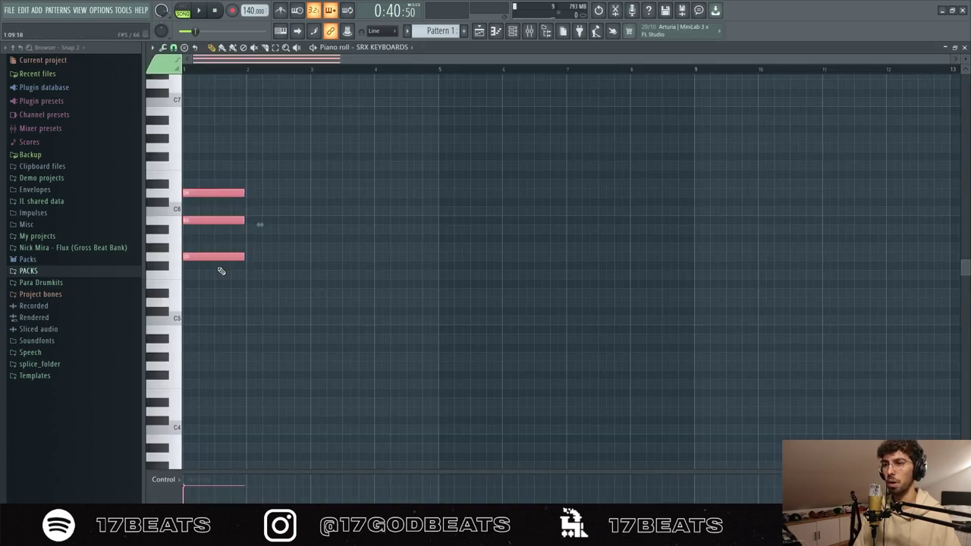
key("ctrl+b")
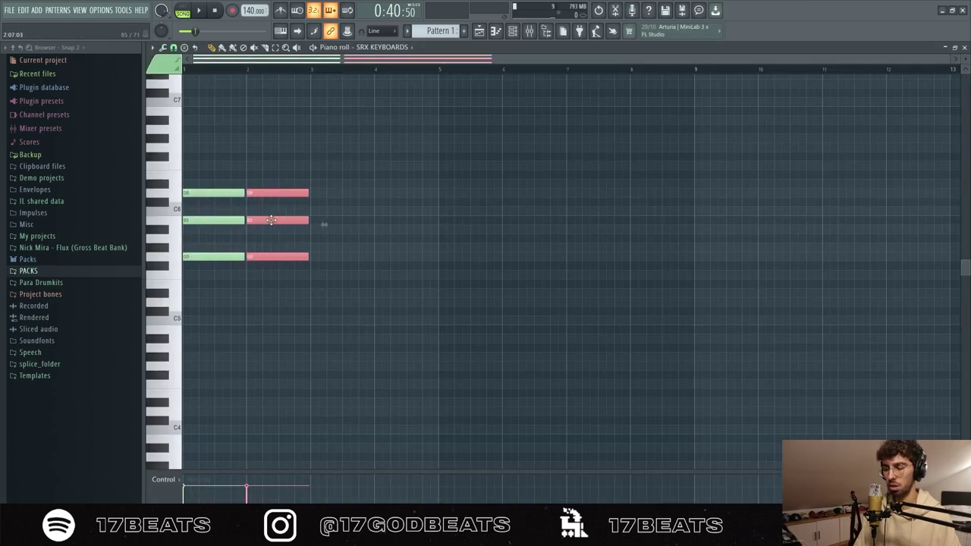
left_click_drag(273, 220, 191, 220)
key("ctrl+Down")
key("space")
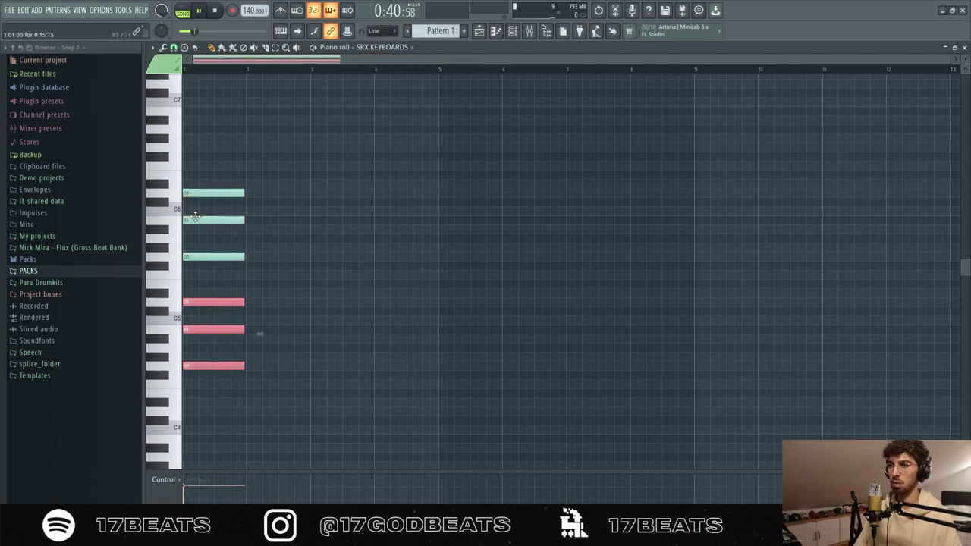
key("l")
- Lengthen the G major chord to about 1.5 bars and add an A major copy behind it, two semitones higher
key("ctrl+a")
left_click_drag(242, 193, 275, 364)
key("ctrl+b")
key("shift+Up")
key("shift+Up")
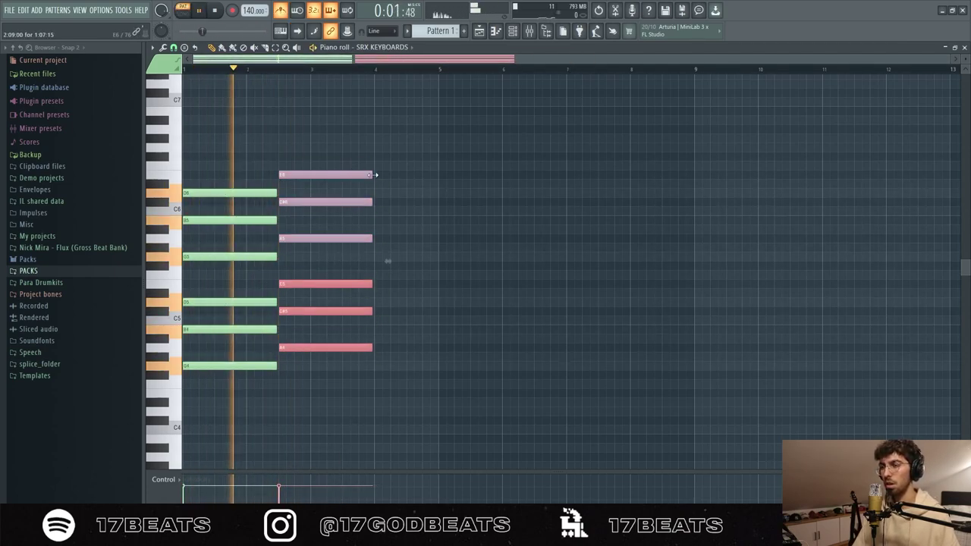
- Shorten the A major chord so it ends at bar 3, and trim the G major chord to about 1.4 bars
key("space")
left_click_drag(371, 175, 306, 175)
key("shift+i")
left_click_drag(275, 366, 267, 367)
key("shift+i")
left_click_drag(288, 348, 309, 349)
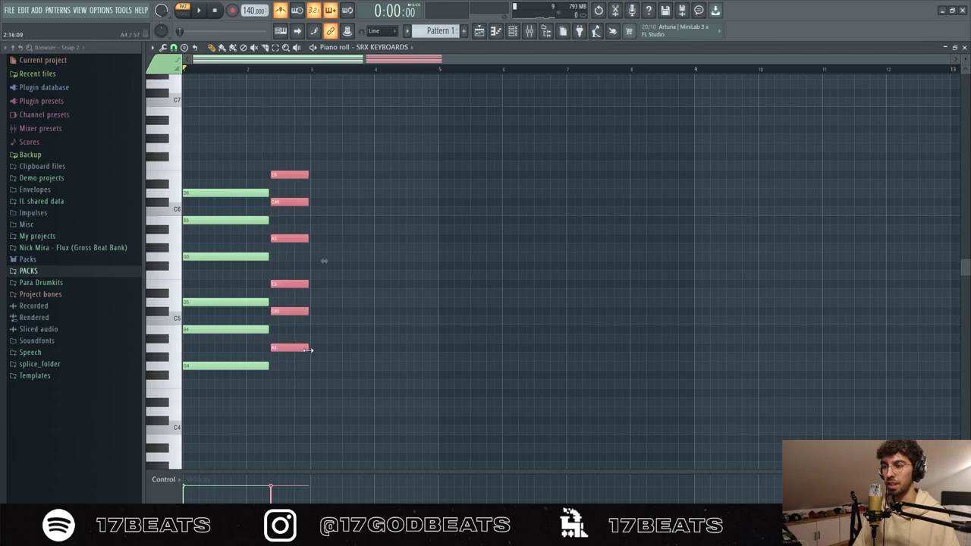
- Trim the G major chord to about 1.25 bars and move the A major chord directly behind it
key("space")
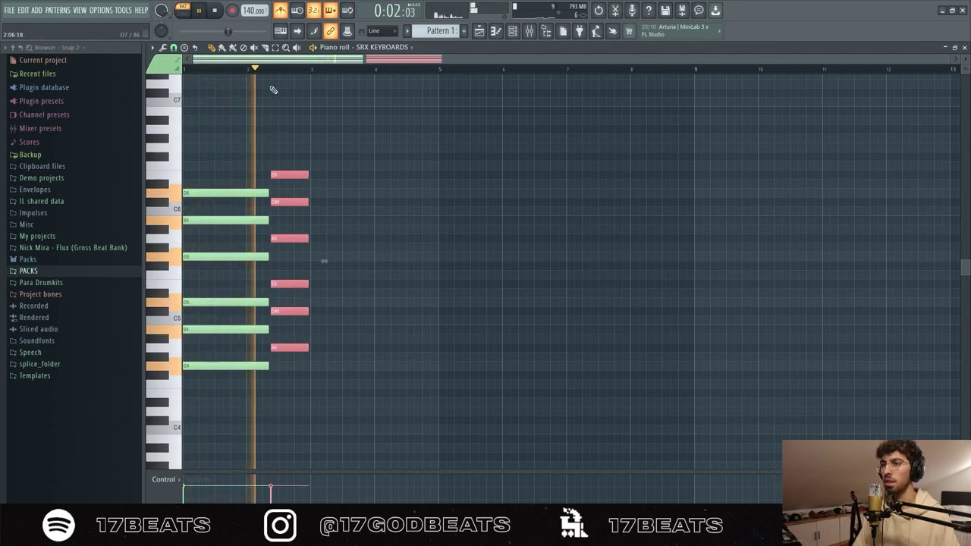
key("space")
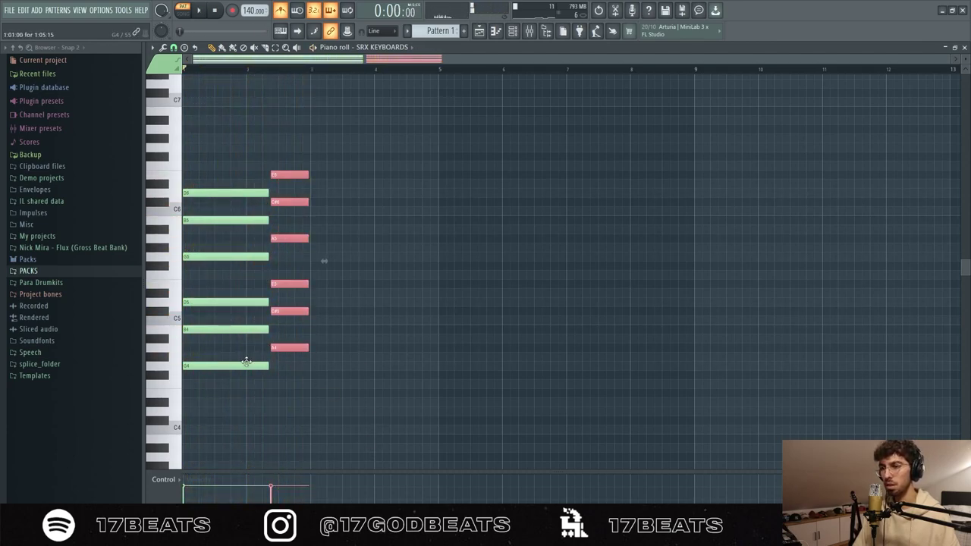
key("shift+i")
left_click_drag(267, 365, 260, 366)
key("shift+i")
left_click_drag(289, 175, 280, 175)
key("space")
key("space")
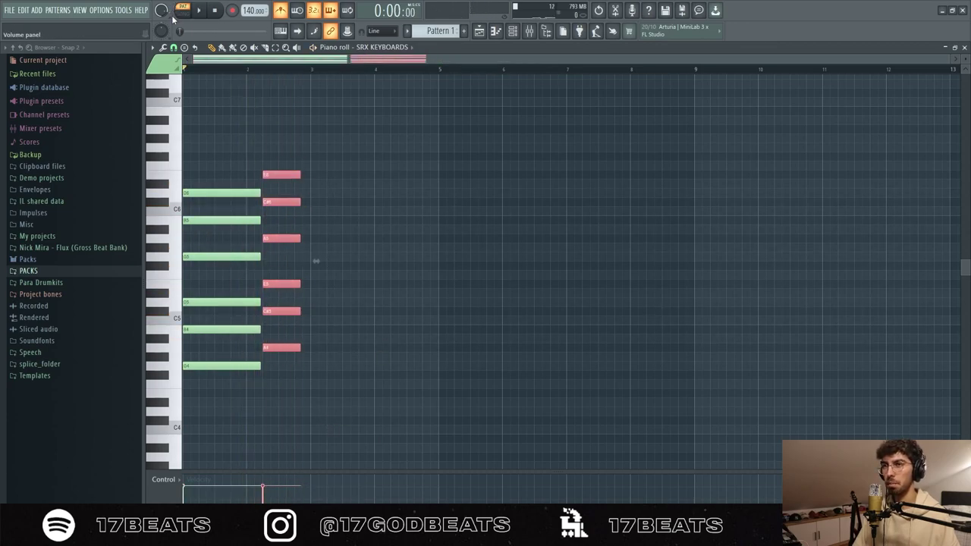
- Stamp a B minor chord at bar 3, doubled across two octaves
left_click(185, 47)
left_click(217, 141)
left_click(331, 340)
left_click_drag(330, 341, 326, 195)
left_click(185, 47)
left_click(431, 83)
right_click(432, 84)
left_click(184, 47)
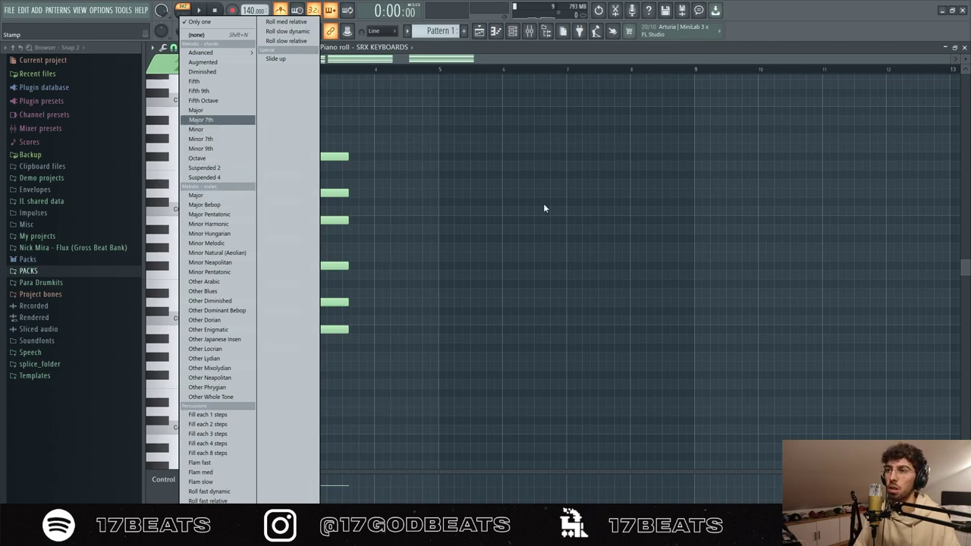
left_click(379, 65)
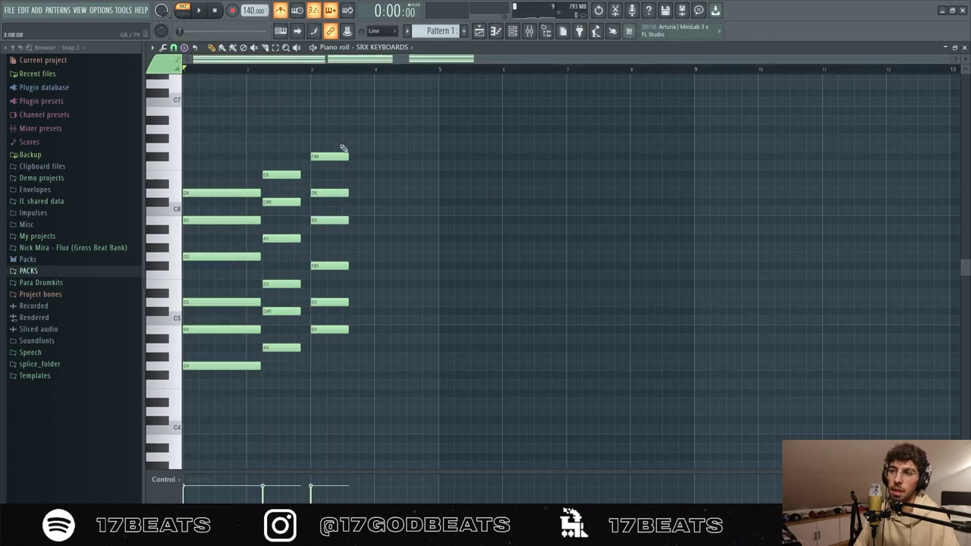
- Lengthen the B minor chord to about 1.4 bars and add a two-octave, half-bar D major chord ending at bar 5
left_click_drag(335, 129, 432, 329)
key("space")
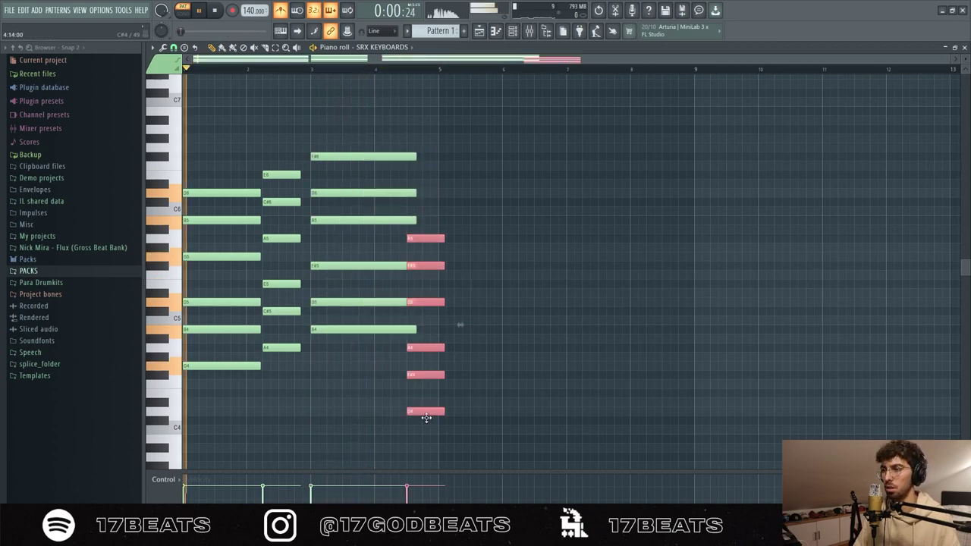
left_click_drag(395, 136, 399, 332)
left_click_drag(436, 207, 434, 413)
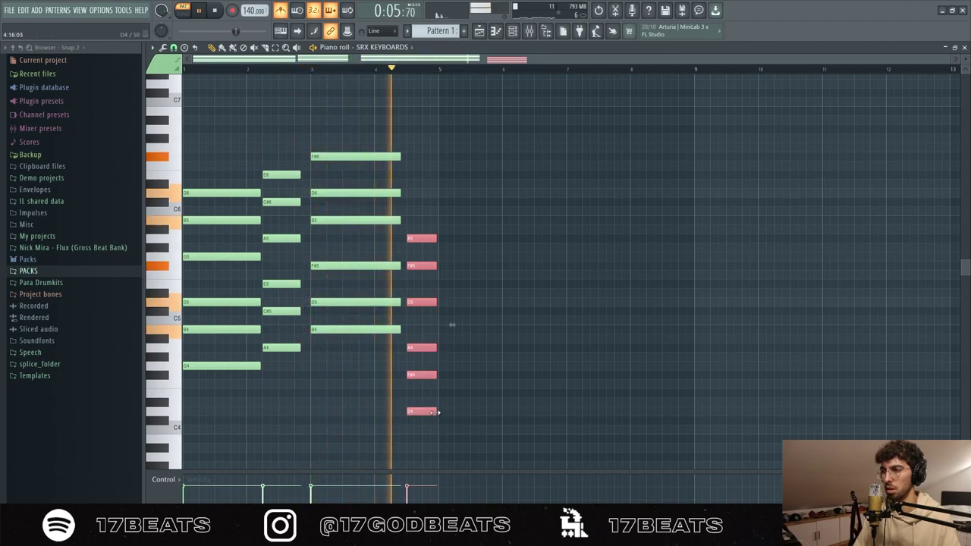
key("space")
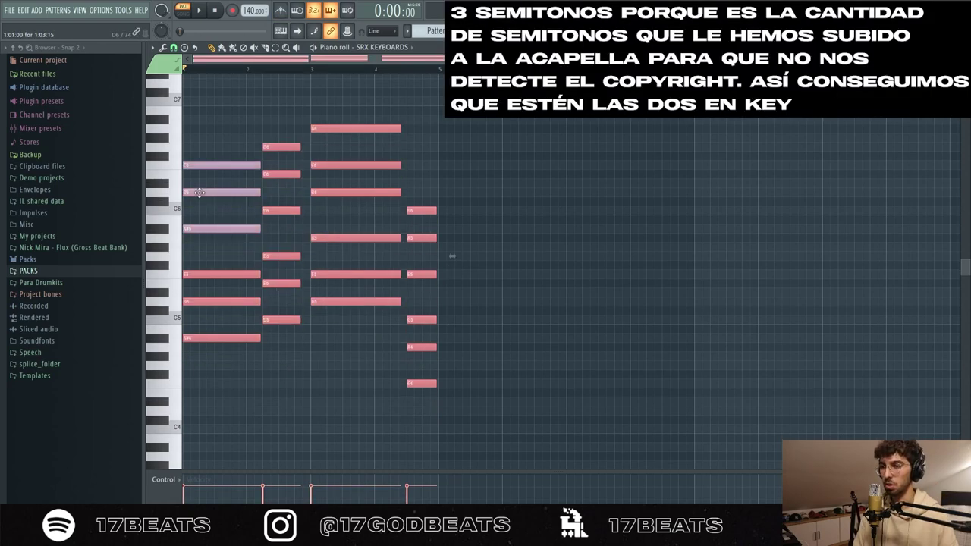
- Transpose all the chords to 3 semitones above their original pitch to match the acapella's key
key("shift+Down")
key("shift+Down")
key("shift+Down")
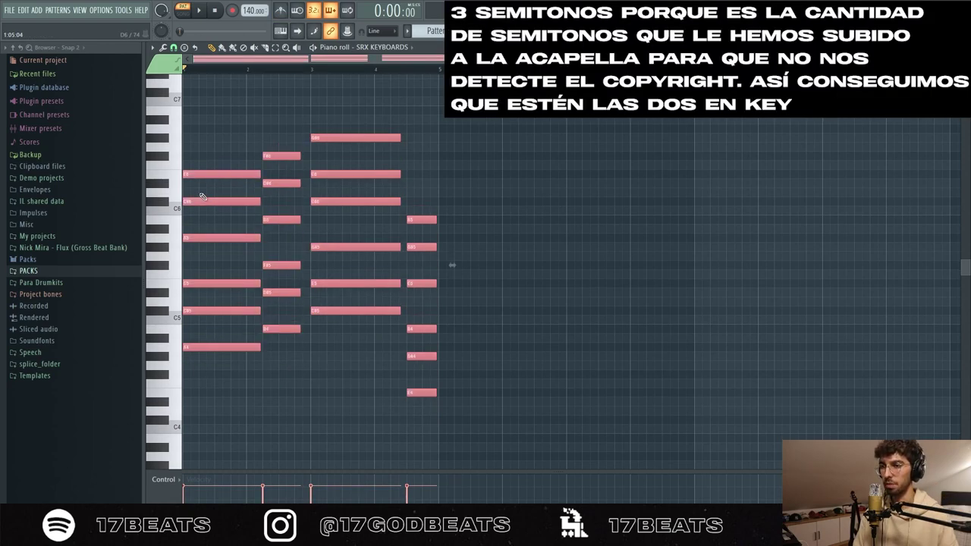
key("shift+Up")
key("shift+Up")
key("shift+Up")
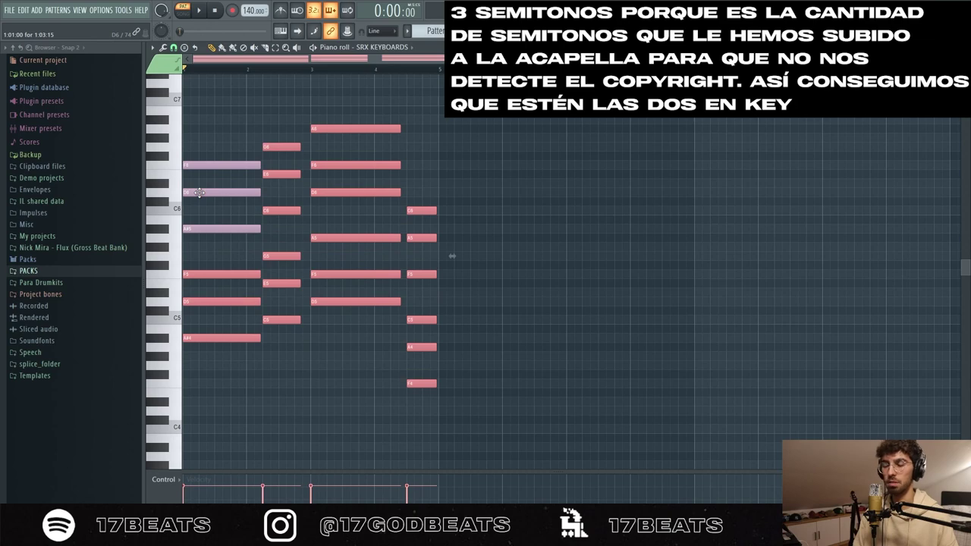
- Place Pattern 1 twice in a row on Track 4 from bar 9 and play the arrangement from the vocal's chorus
key("space")
key("F5")
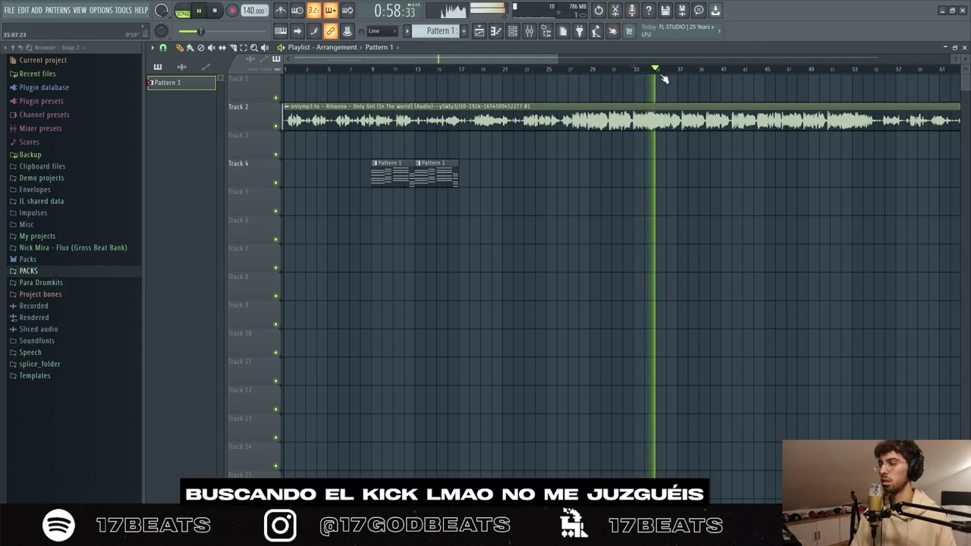
scroll(671, 69, "up", 2)
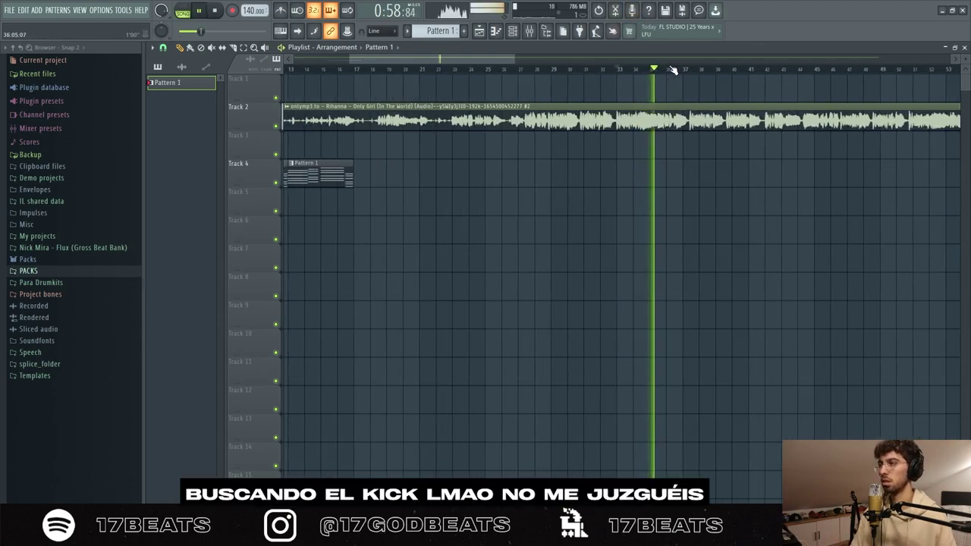
- Audition the chorus vocal on Track 3 on its own and toggle the metronome for checking its timing
scroll(671, 70, "up", 3)
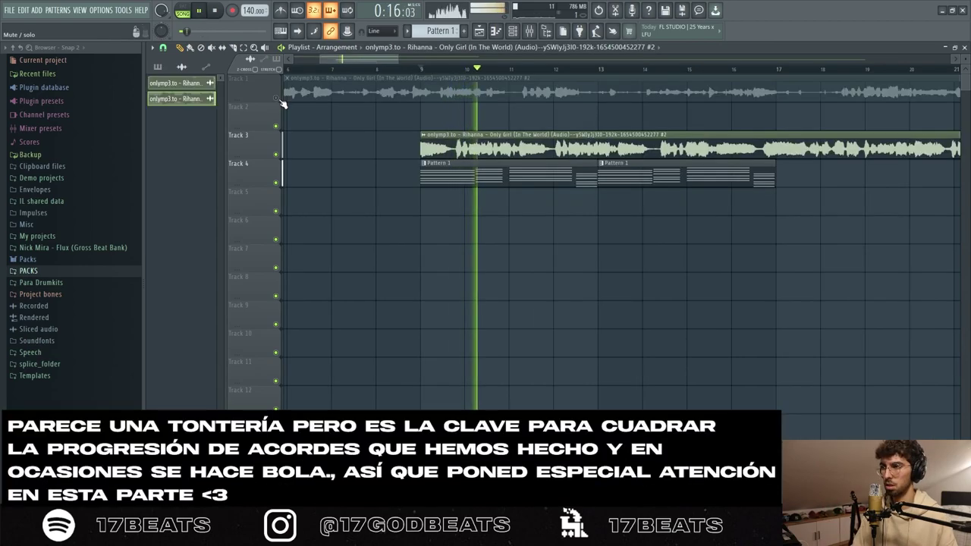
key("space")
key("space")
key("space")
key("space")
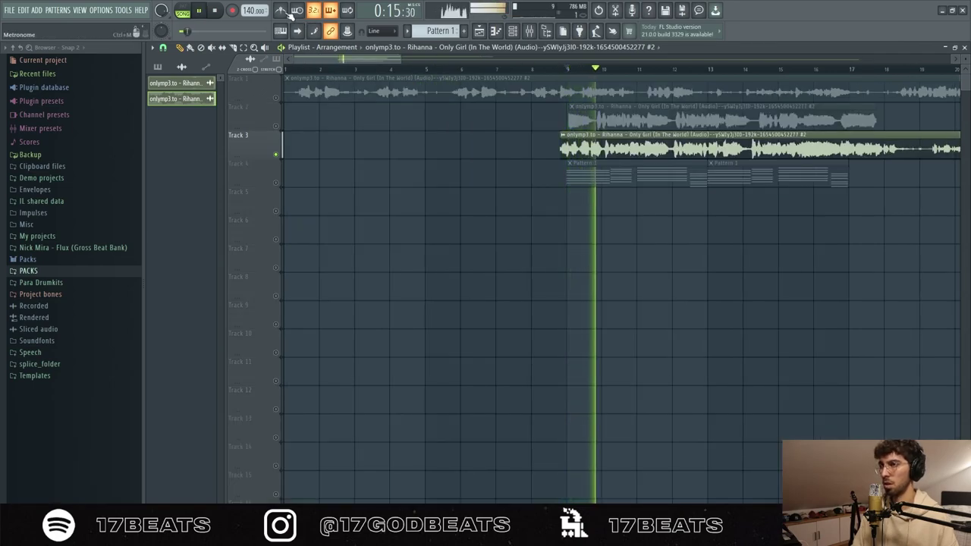
left_click(287, 12)
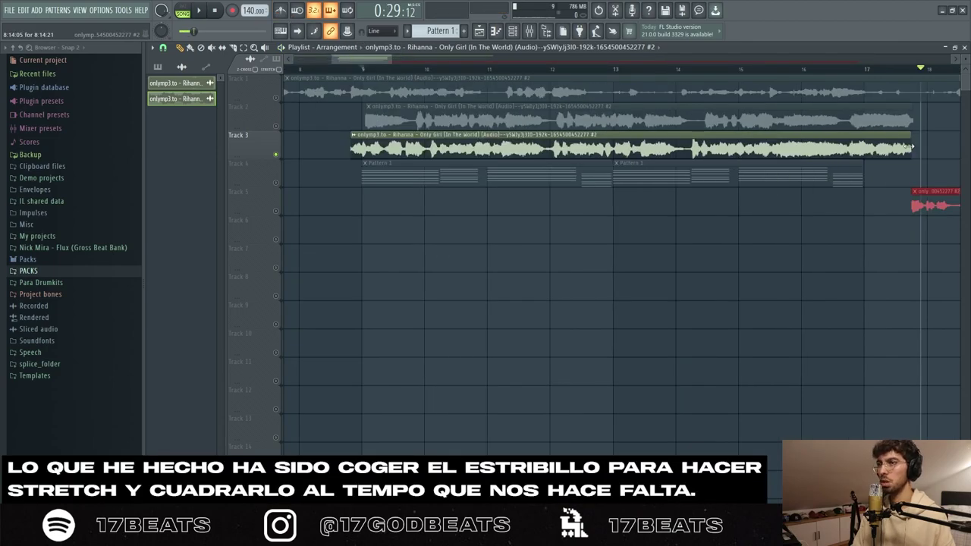
- Stretch the Track 3 vocal clip so it ends at bar 17 and reset its time-stretching pitch
left_click_drag(912, 146, 865, 142)
double_click(382, 142)
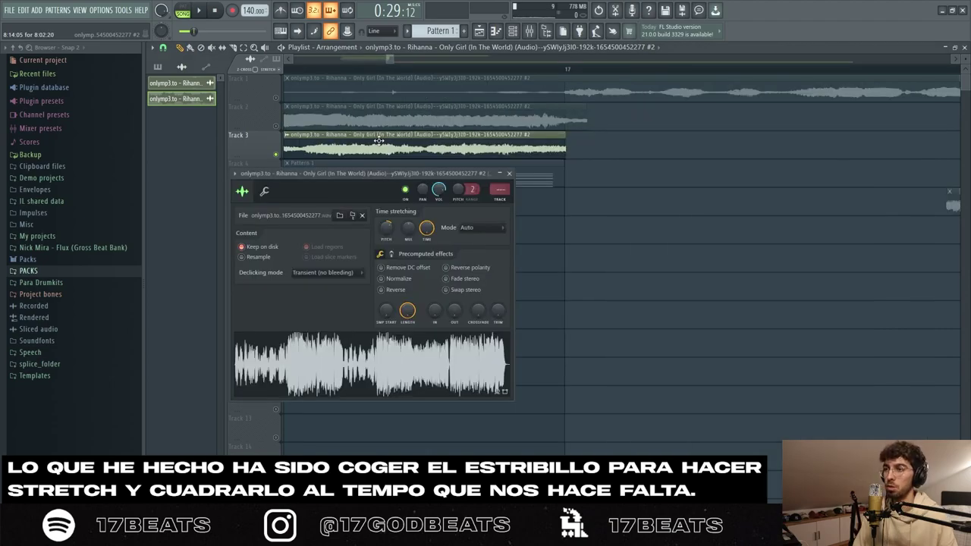
left_click(387, 229, "alt")
left_click_drag(387, 229, 387, 210)
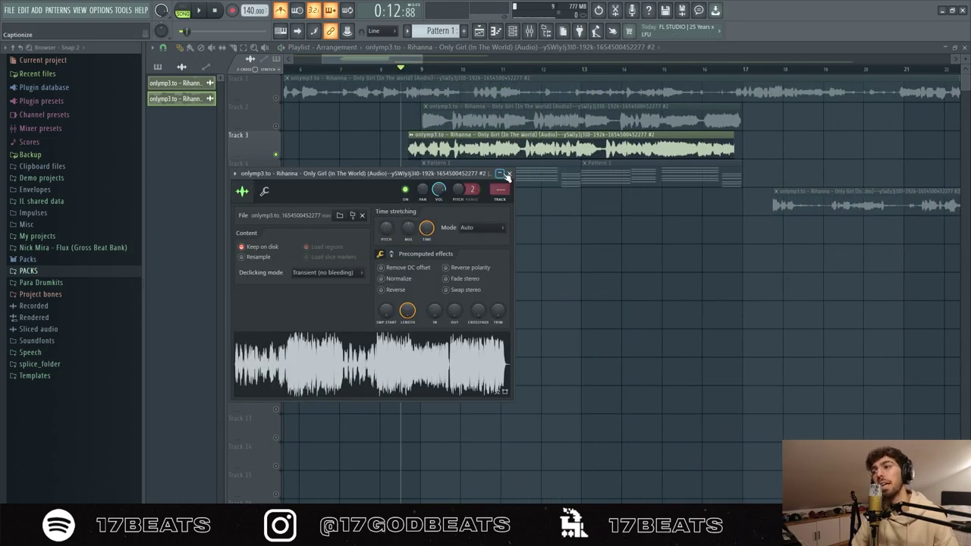
left_click(509, 174)
- Move Pattern 1's second chord about two steps later in the piano roll and play it against the vocal in the playlist
key("space")
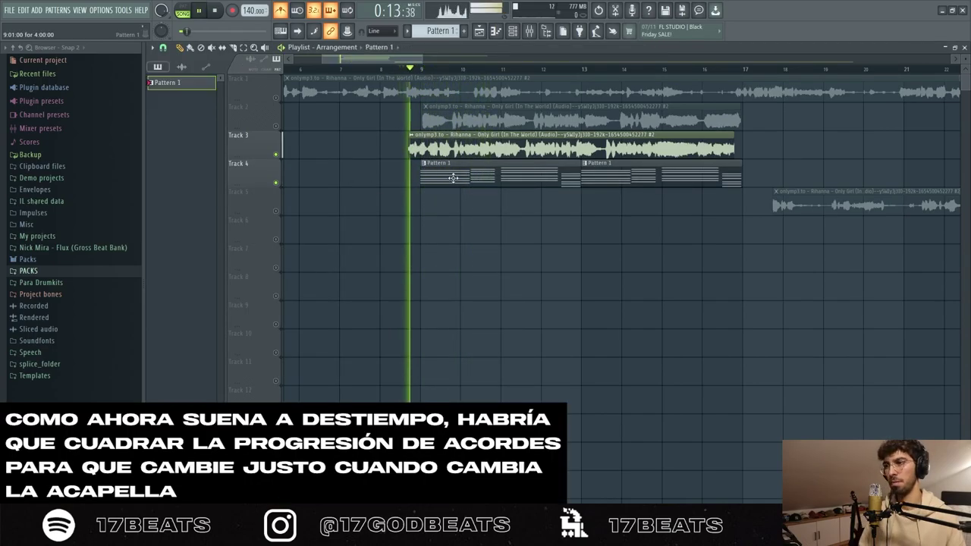
double_click(432, 165)
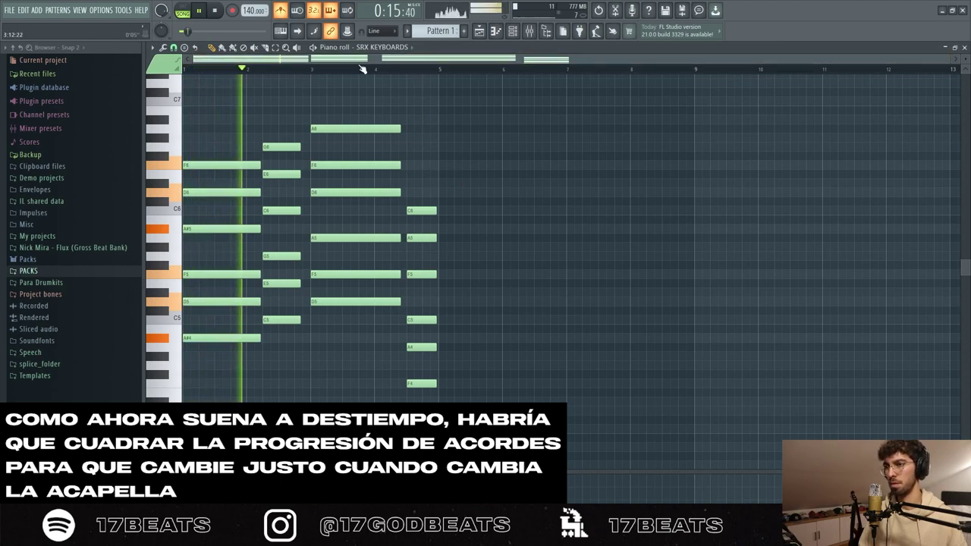
key("space")
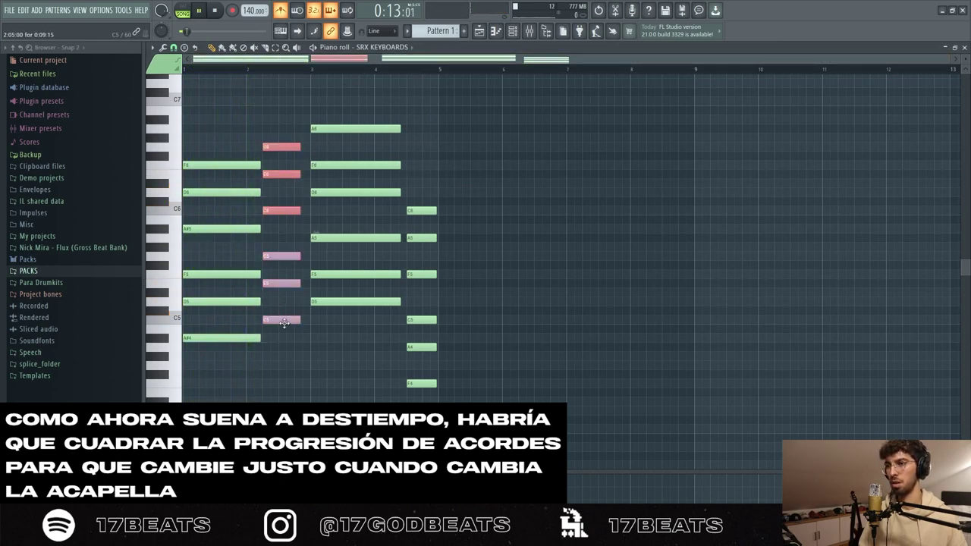
left_click_drag(285, 321, 292, 323)
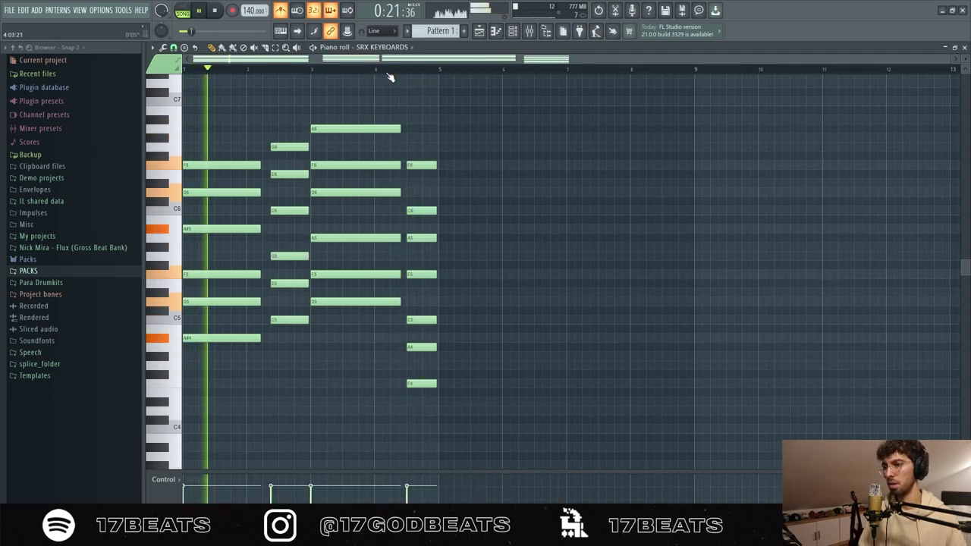
left_click(479, 36)
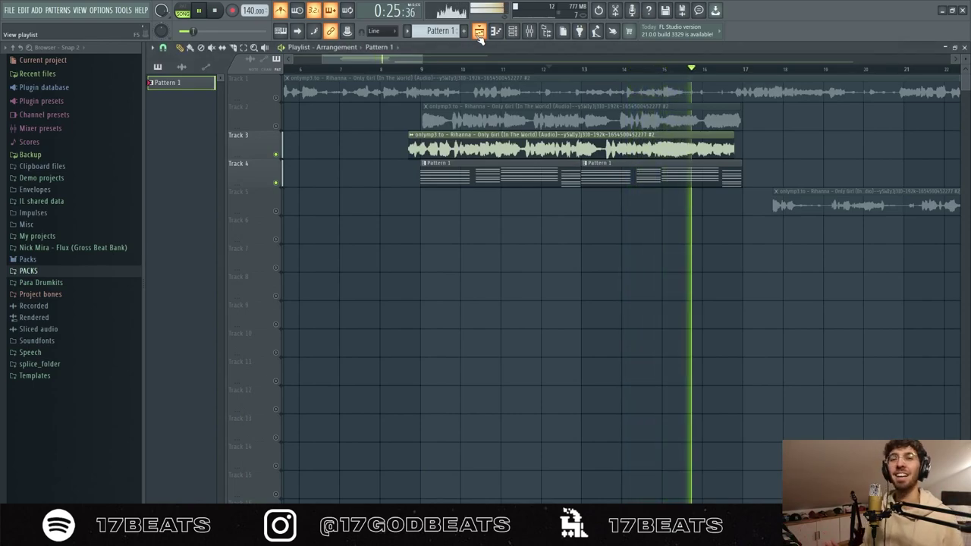
key("space")
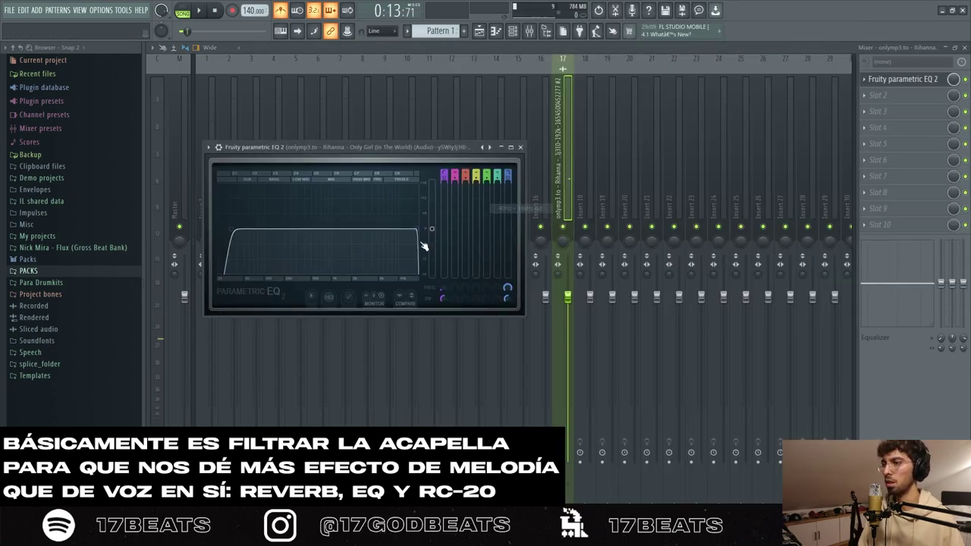
- Lower the high cut on the acapella's Fruity parametric EQ 2 and load FabFilter Pro-Q 3 in mixer slot 2
key("space")
left_click_drag(416, 230, 346, 229)
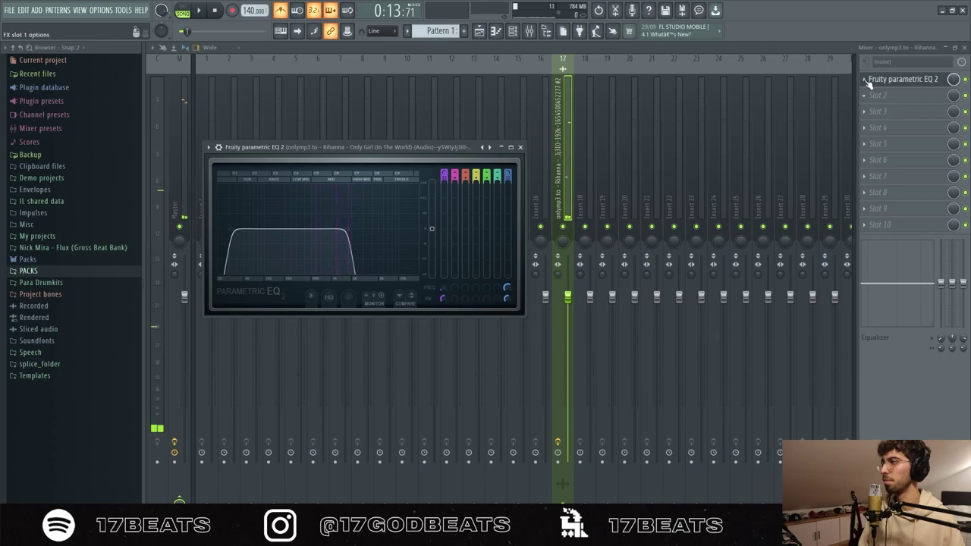
left_click(879, 97)
left_click(462, 190)
- Add a narrow Pro-Q 3 bell cut on the acapella at about 1142 Hz, -11 dB, with a Q of about 8.5
mouse_move(466, 260)
left_mouse_down()
mouse_move(466, 281)
mouse_move(467, 203)
mouse_move(473, 263)
left_mouse_up()
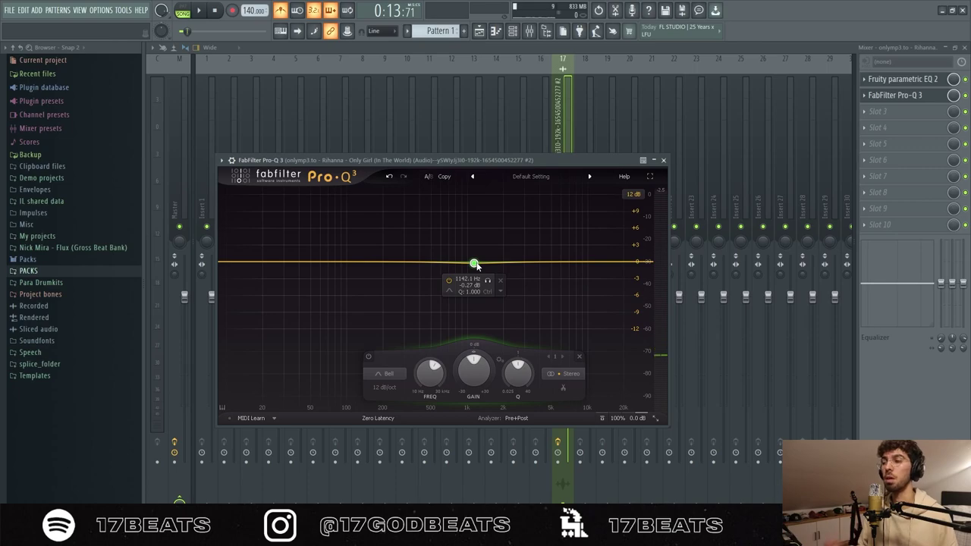
key("space")
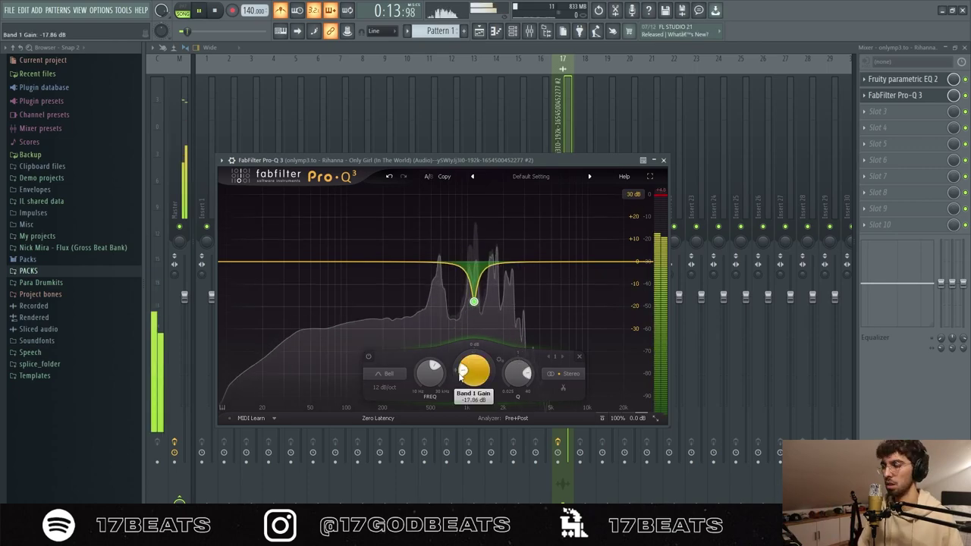
left_click_drag(474, 372, 473, 359)
key("space")
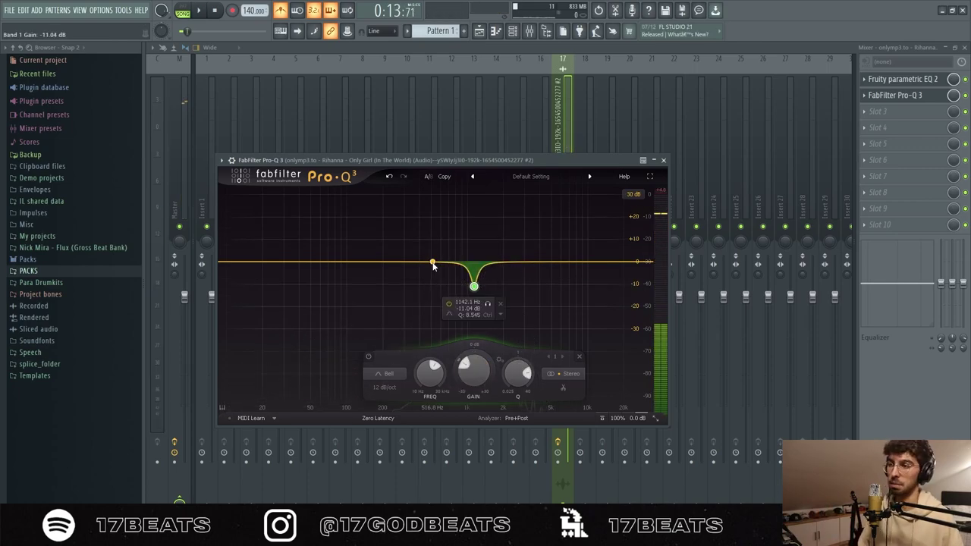
- Sweep a narrow boosted band to about 600 Hz, cut it by about 15 dB, and add further narrow cuts near 1.8 and 2.5 kHz
left_click_drag(432, 264, 432, 257)
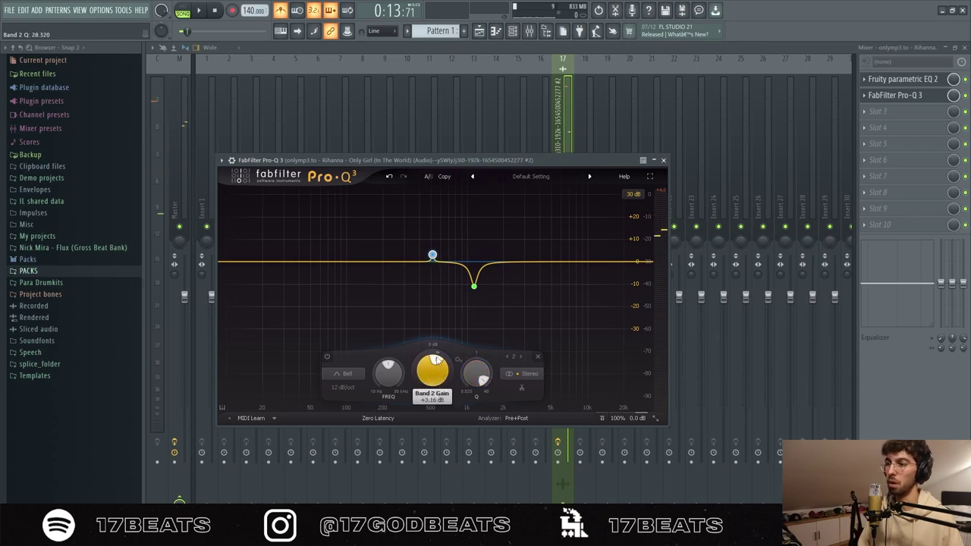
left_click_drag(436, 361, 436, 337)
key("space")
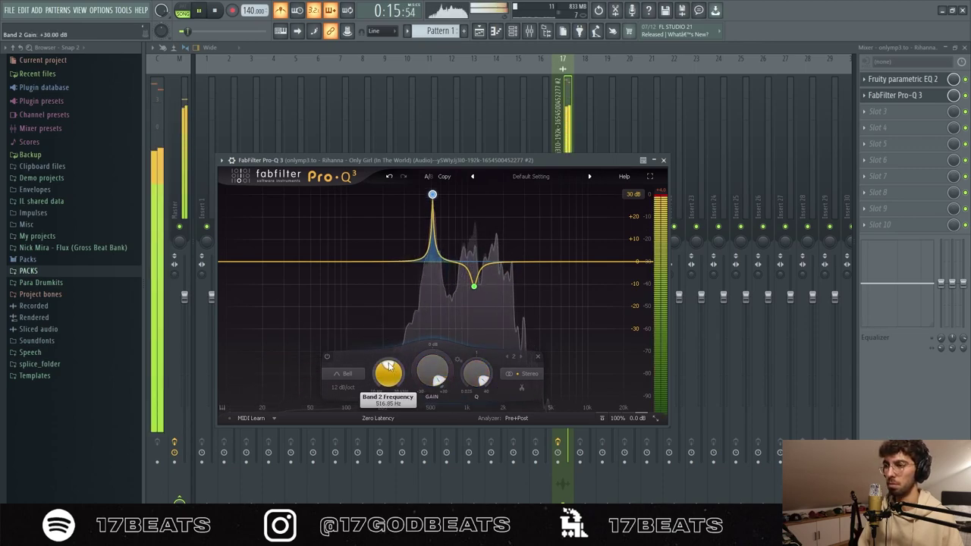
scroll(388, 365, "up", 3)
scroll(423, 367, "down", 10)
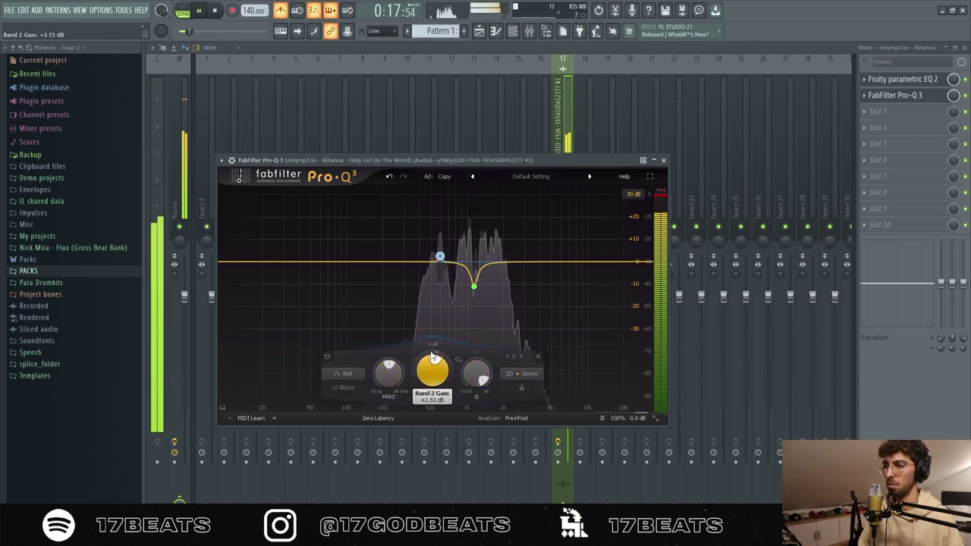
scroll(422, 367, "down", 1)
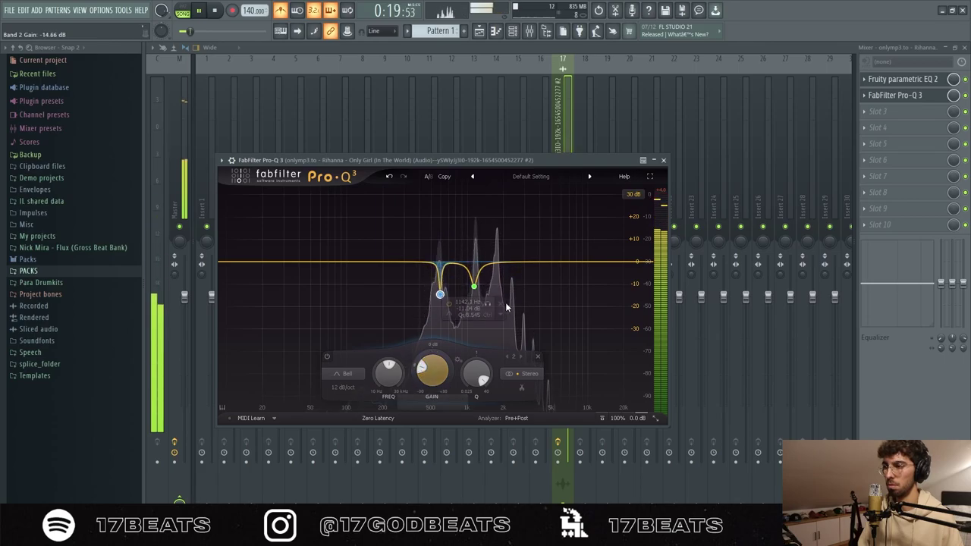
left_click(497, 263)
scroll(511, 364, "down", 4)
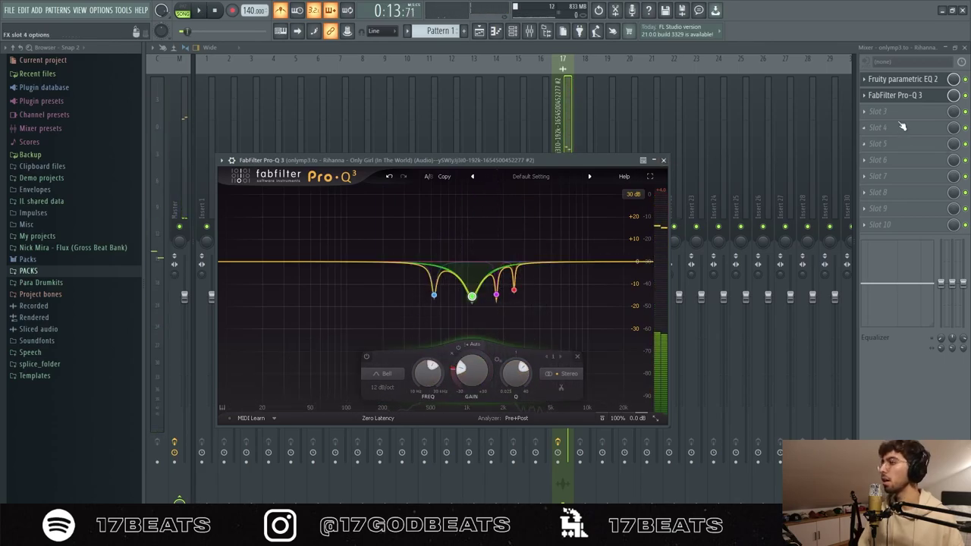
- Add ValhallaVintageVerb in slot 3 of the acapella track with a 42.4 % mix and 1.22 s decay
left_click(899, 115)
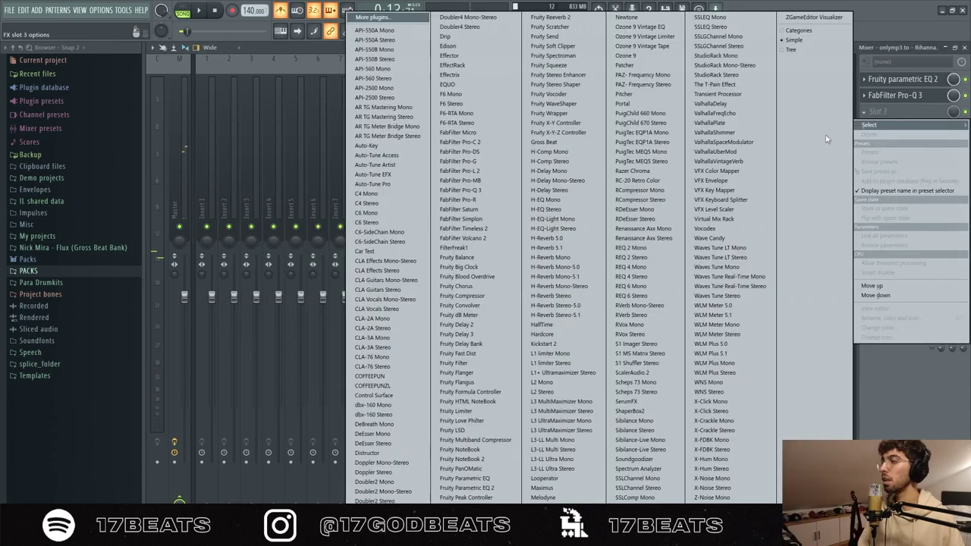
left_click(739, 160)
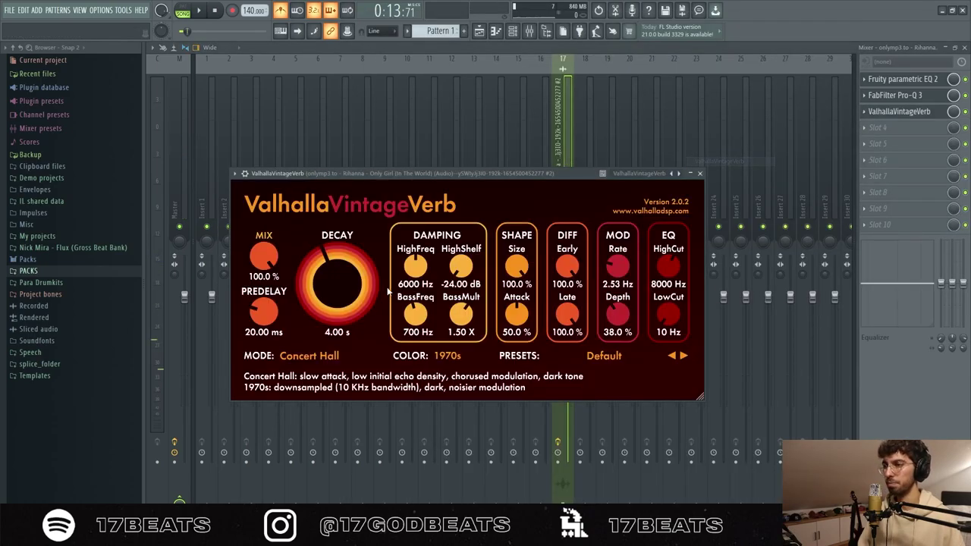
key("space")
left_click_drag(271, 245, 275, 294)
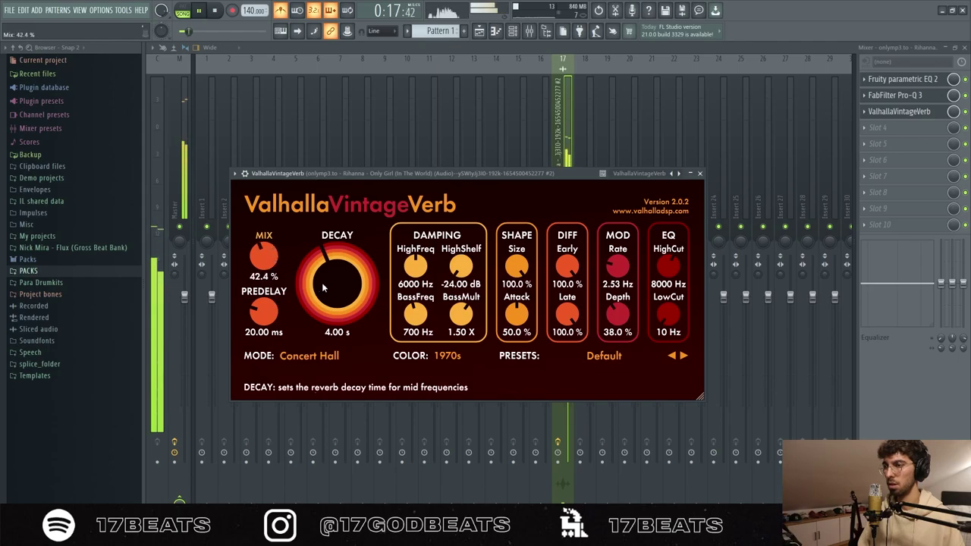
key("space")
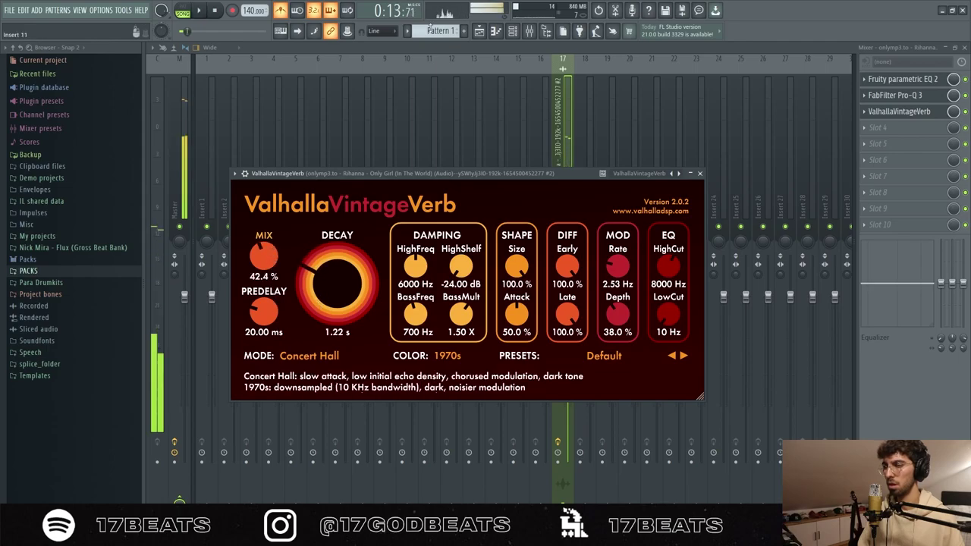
- Add Fruity Delay 3 in slot 4 and Fruity Love Philter in slot 5 of the acapella track
left_click(490, 32)
left_click(276, 182)
key("space")
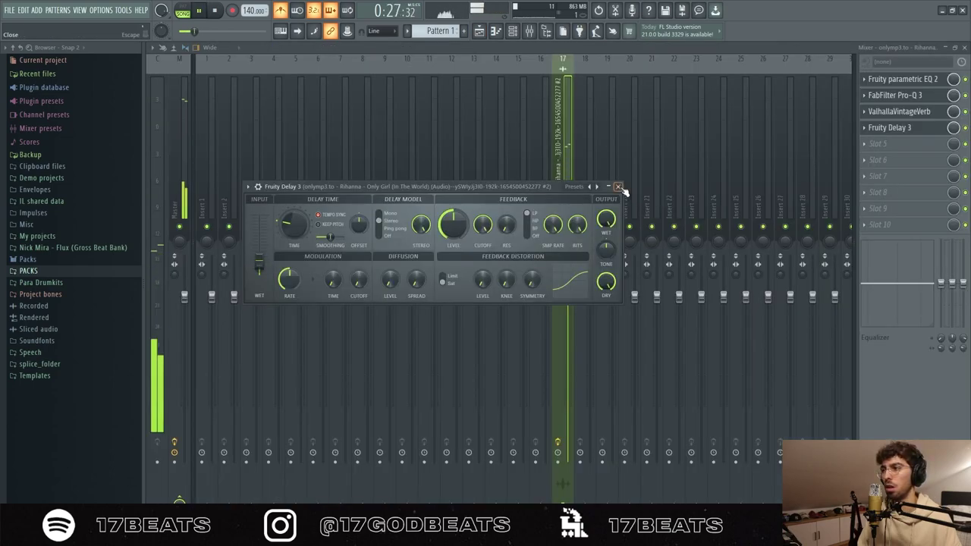
left_click(618, 186)
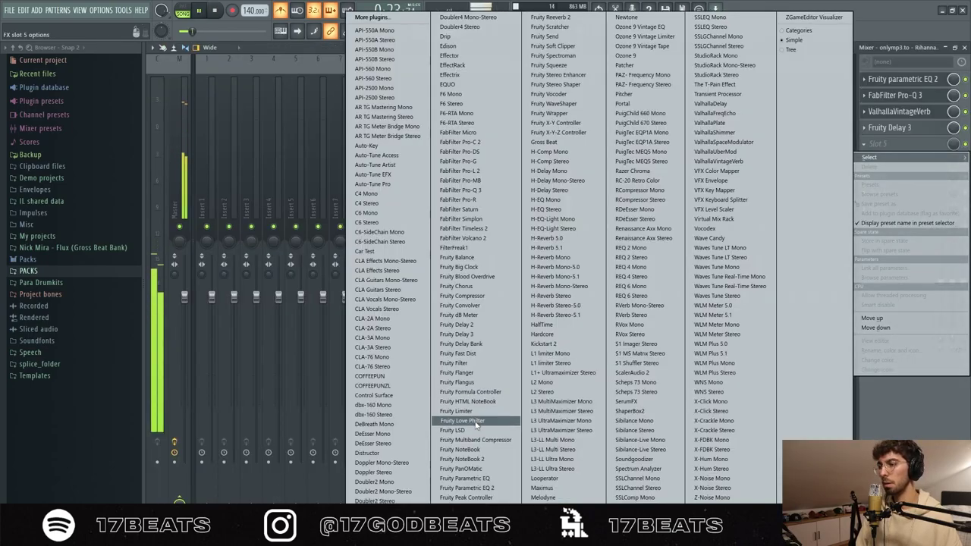
left_click(476, 421)
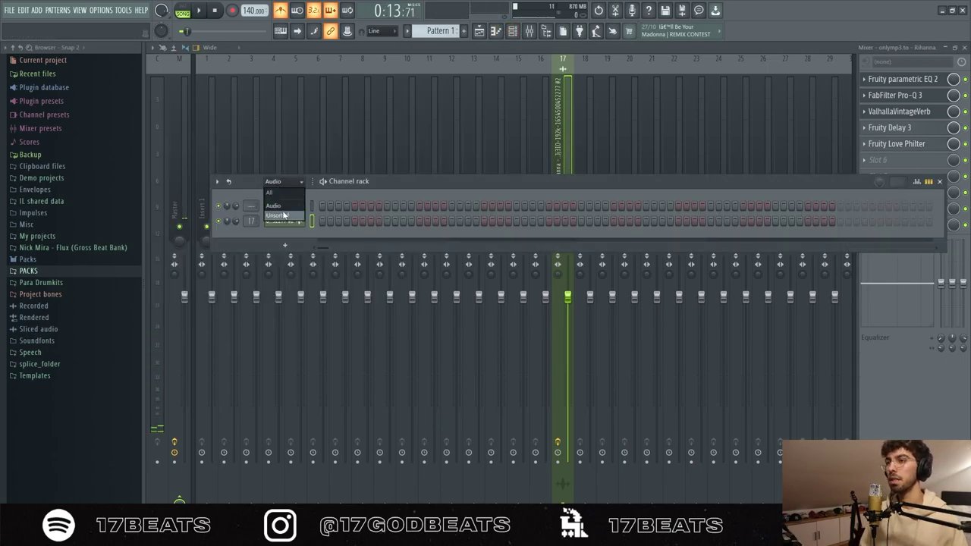
- Show the unsorted channels and route SRX KEYBOARDS to mixer track 16, naming the track after the channel
left_click(283, 215)
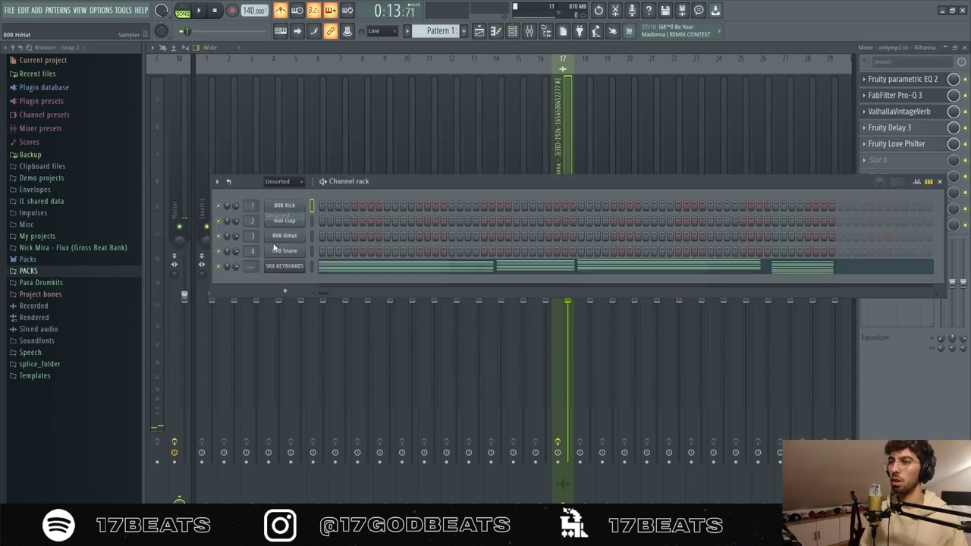
left_click_drag(251, 267, 251, 238)
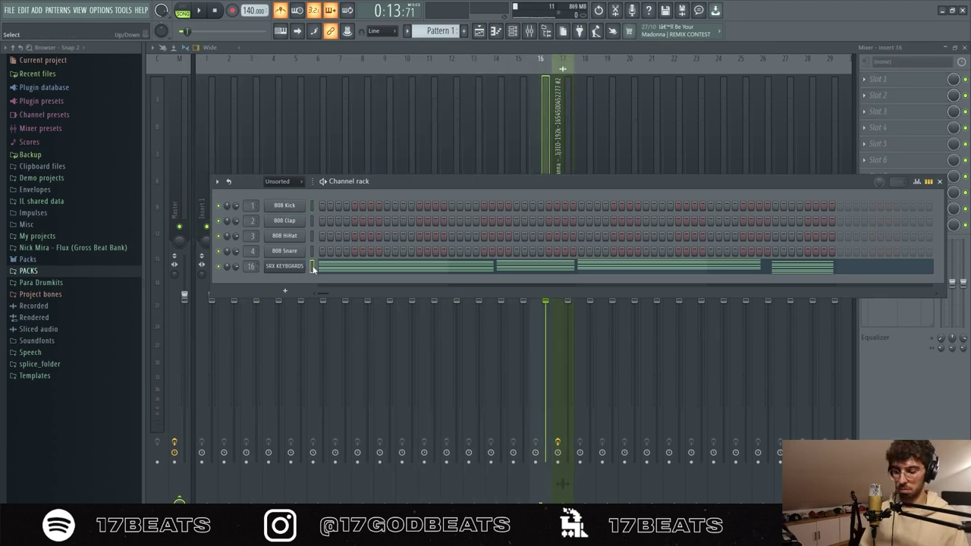
left_click(536, 141)
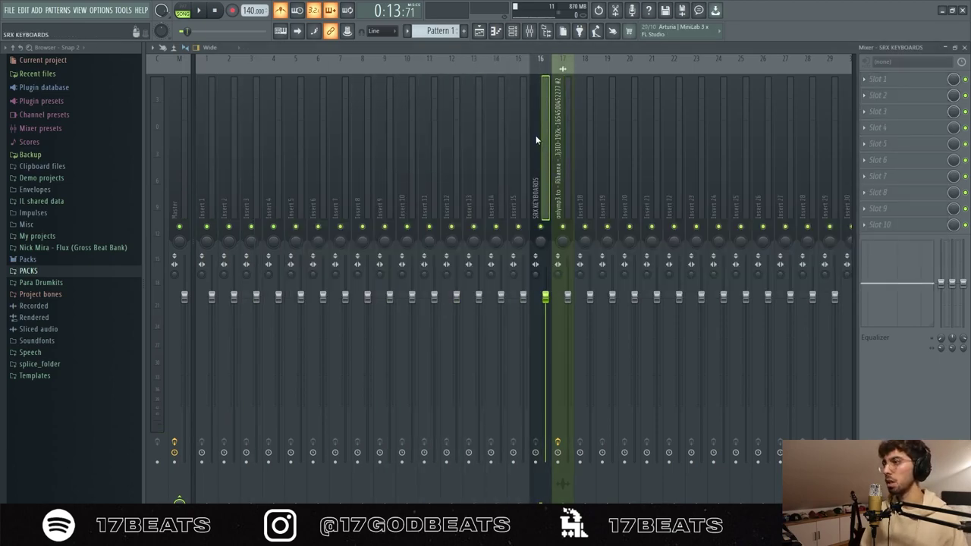
- Put Fruity parametric EQ 2 with the 40Hz - 18kHz cut preset on the SRX KEYBOARDS track and move both cuts inward
left_click(891, 79)
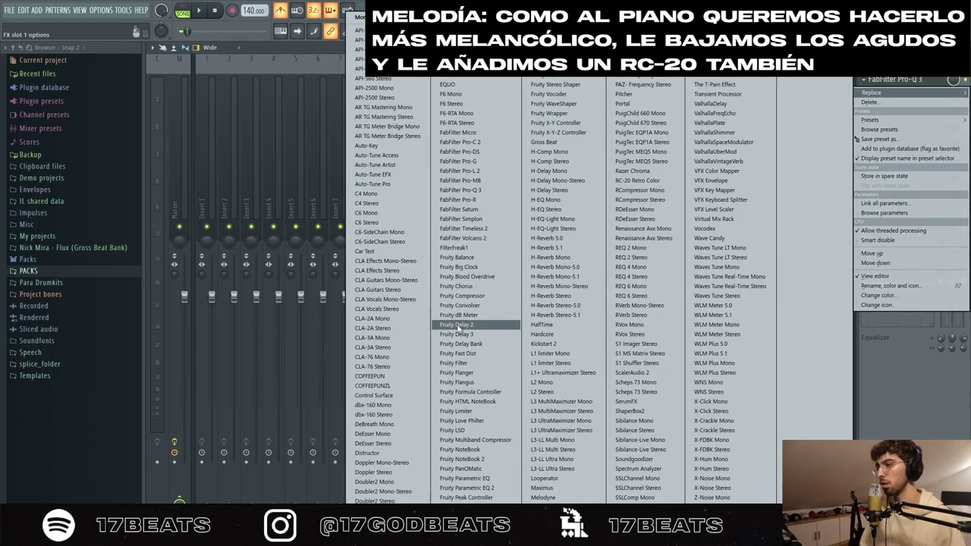
left_click(500, 488)
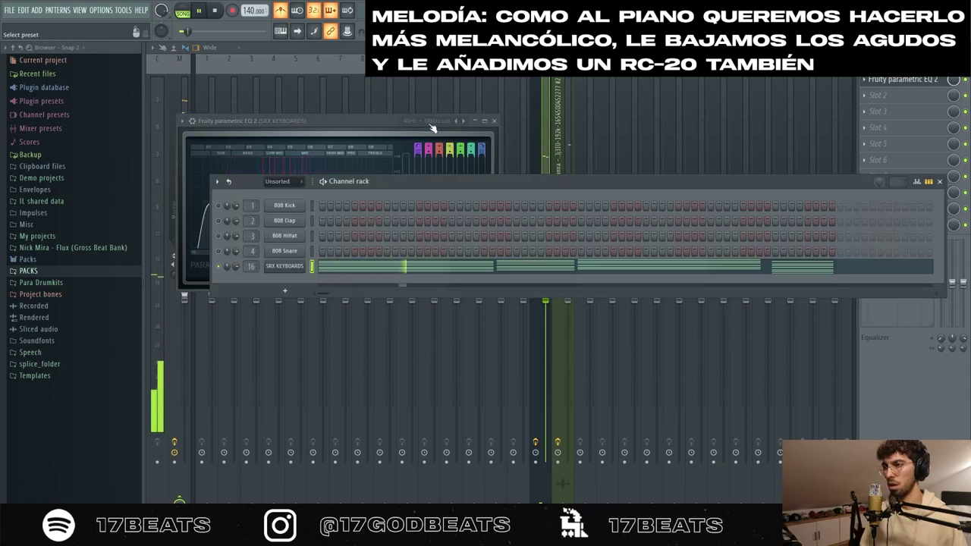
left_click(372, 172)
left_click_drag(311, 206, 316, 203)
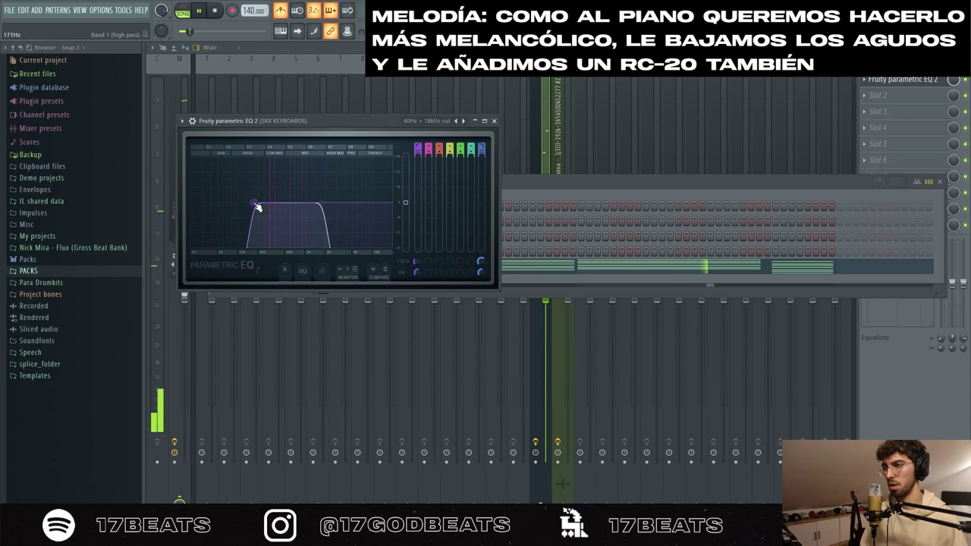
left_click_drag(257, 207, 247, 203)
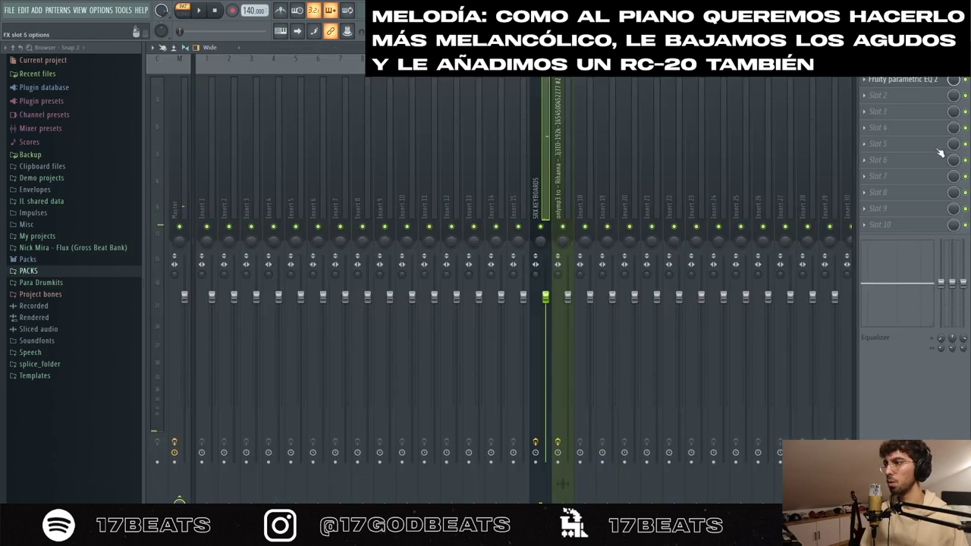
- Add RC-20 Retro Color with the Vinyl 1 preset in slot 2 of the SRX KEYBOARDS track
left_click(907, 98)
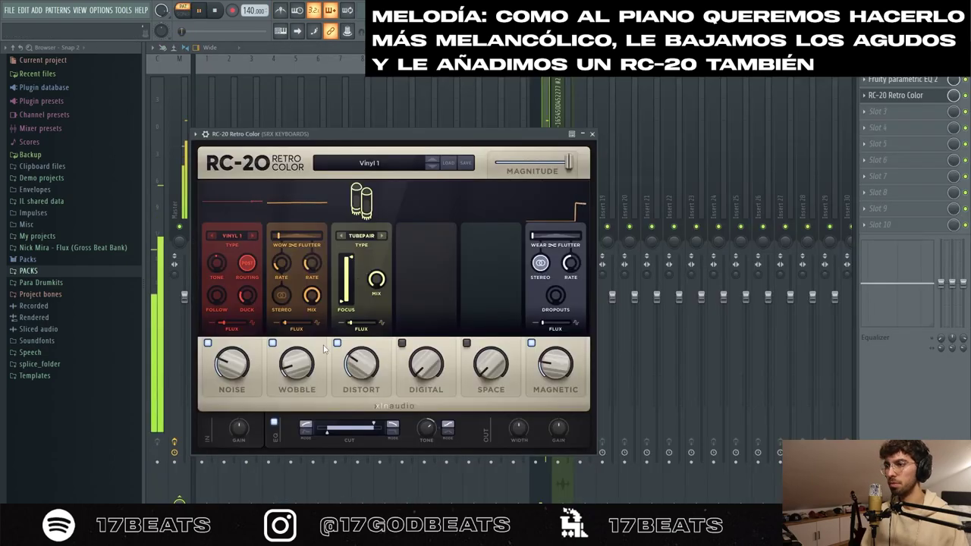
- Lower the noise amount of RC-20 Retro Color on the SRX KEYBOARDS track to 5%
left_click_drag(231, 364, 233, 418)
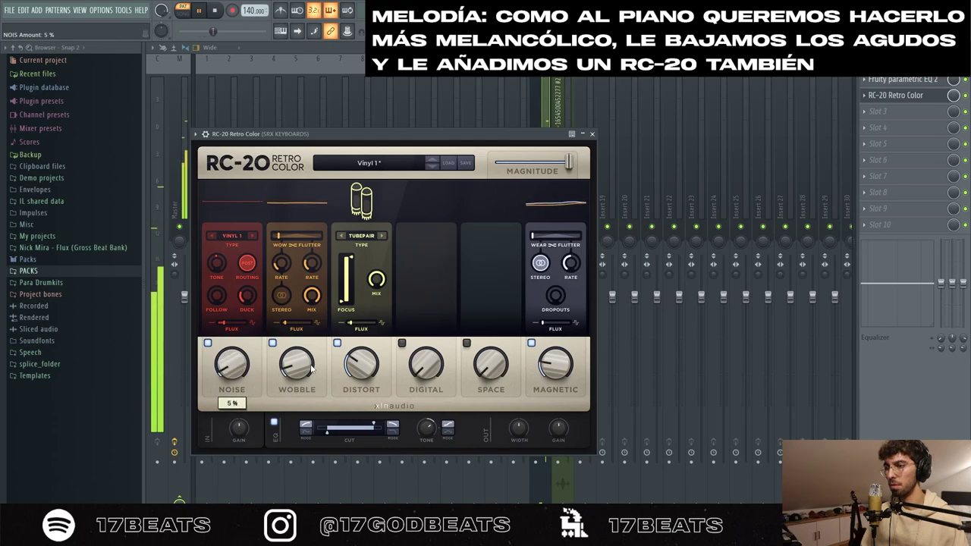
left_click(593, 134)
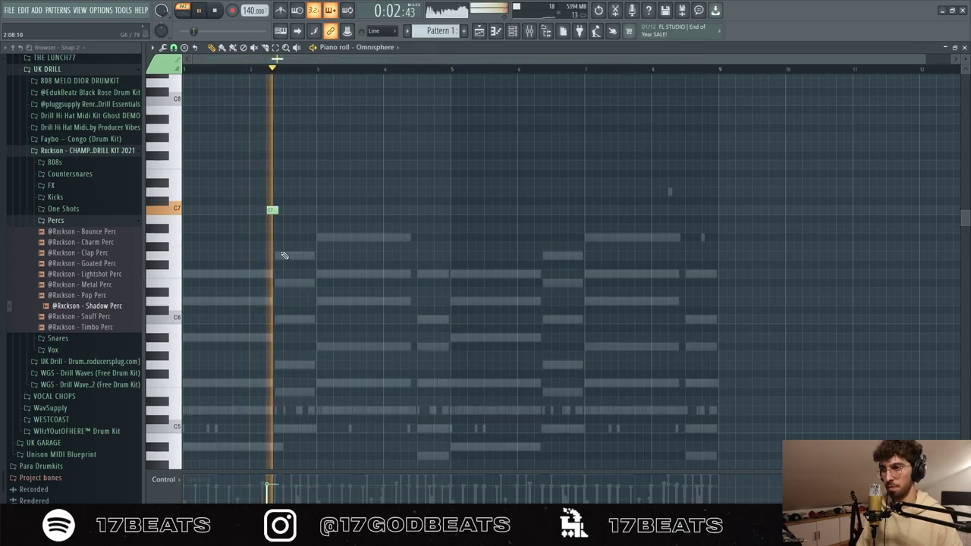
- Continue the Omnisphere melody after the C7 note in bar 2 with short A#6, A6 and A#6 notes
left_click(277, 256)
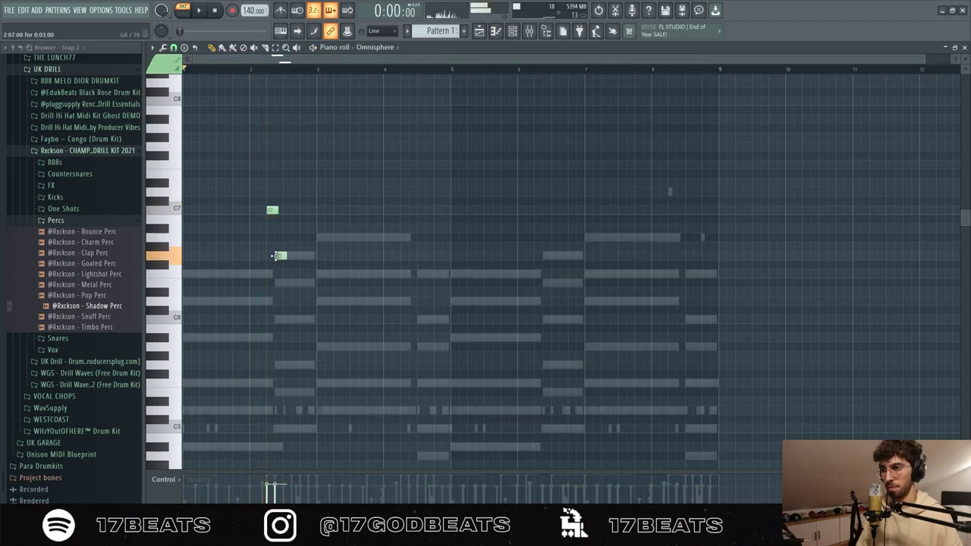
key("space")
left_click_drag(274, 227, 276, 236)
key("space")
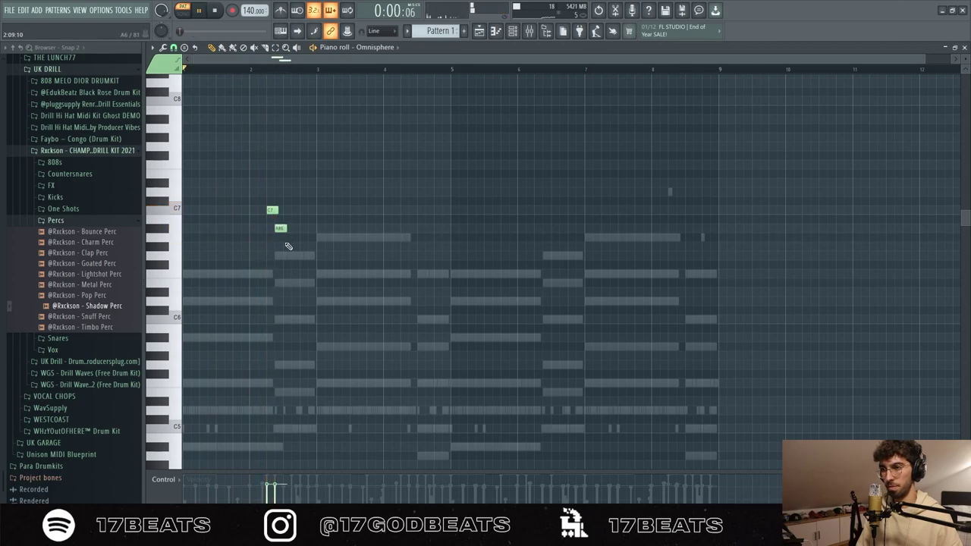
left_click(288, 237)
left_click(295, 228)
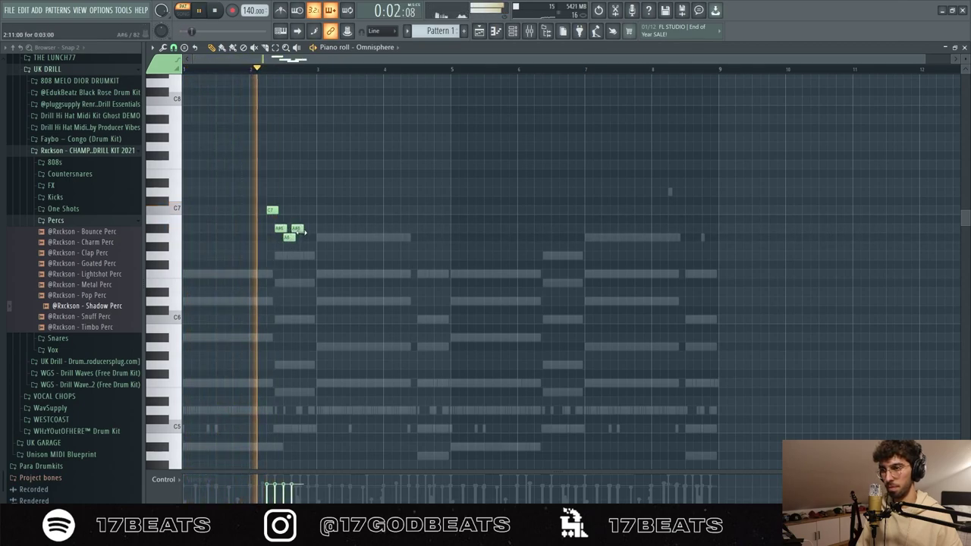
key("space")
key("space")
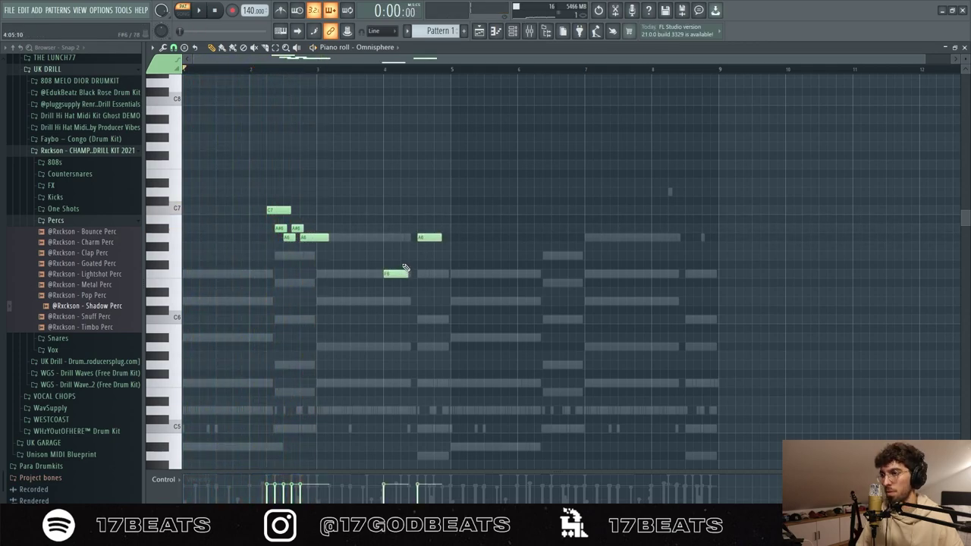
- Extend the A6 note in bar 4 to bar 5 and build the answering Omnisphere phrase with F6, A6 and G6 notes in bars 6 to 8
left_click(394, 70)
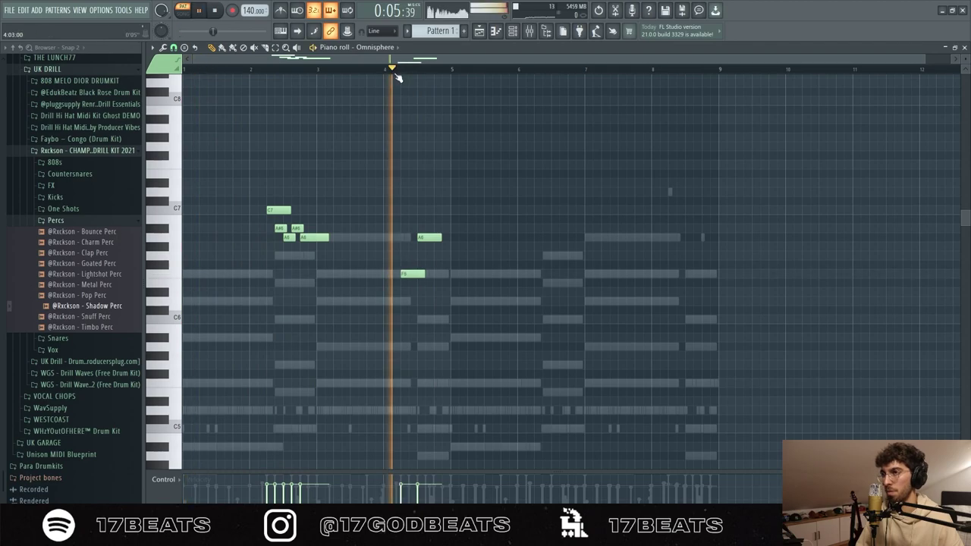
key("space")
left_click_drag(440, 237, 450, 237)
key("space")
key("ctrl+a")
left_click_drag(279, 211, 496, 212)
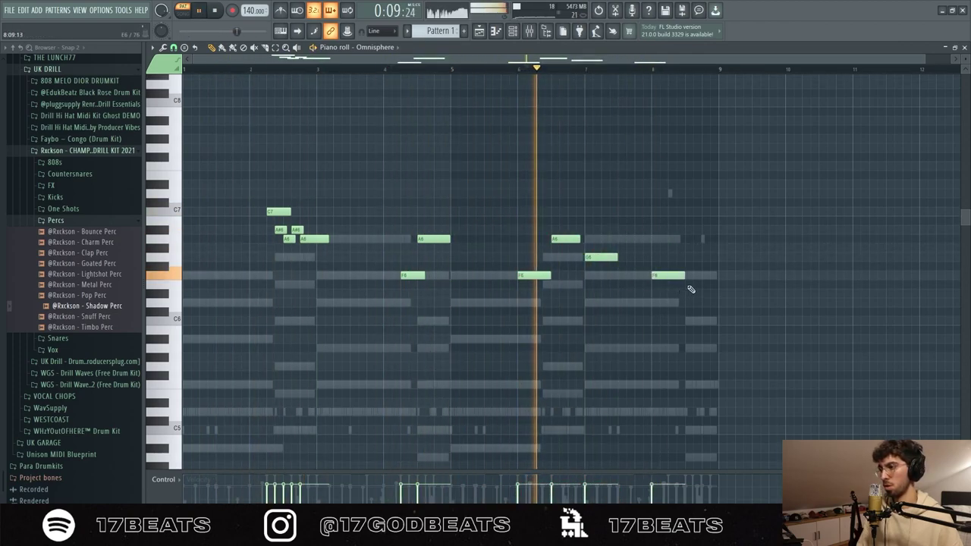
left_click(694, 285)
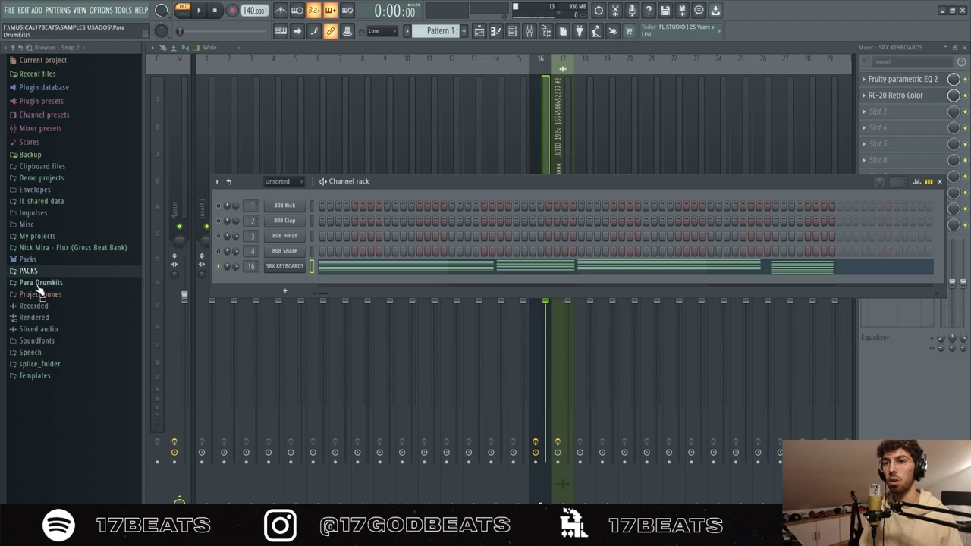
- Load DIOR SNARE from the UK DRILL packs into channel 4 and program its drill hits, including steps 9 and 55
left_click(38, 273)
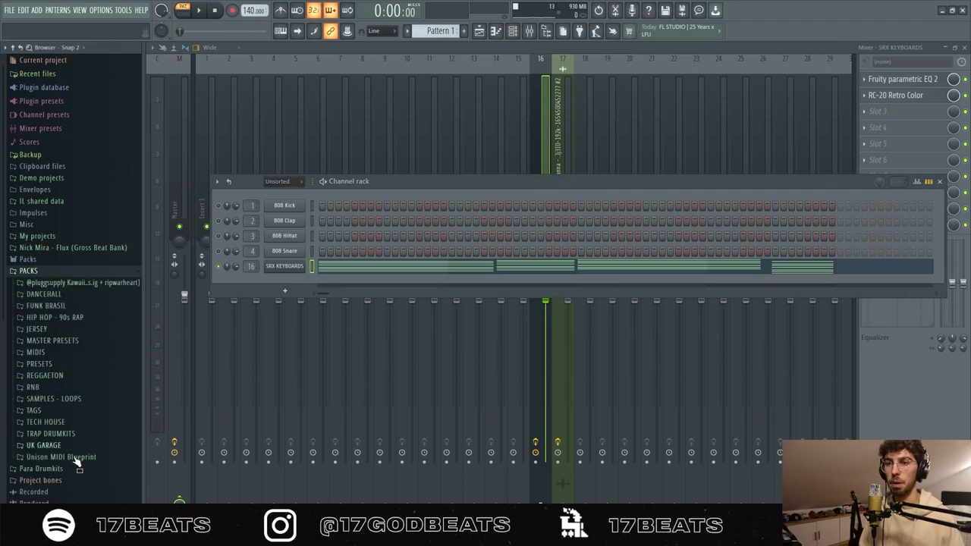
left_click(74, 436)
left_click(77, 427)
left_click(385, 250)
left_click(758, 251)
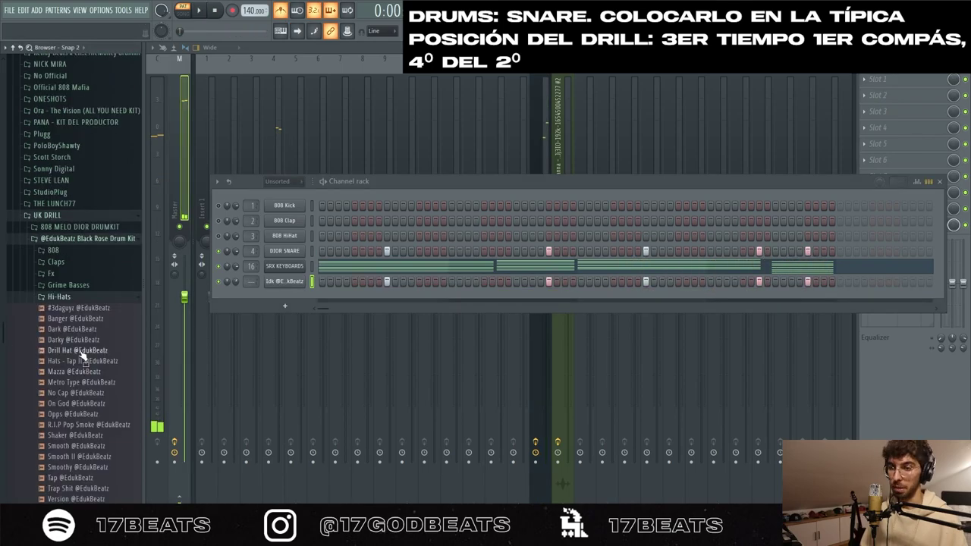
- Load the Drill Hat sample into hi-hat channel 3 and place its first four D5 hits in the first half of bar 1
left_click(81, 351)
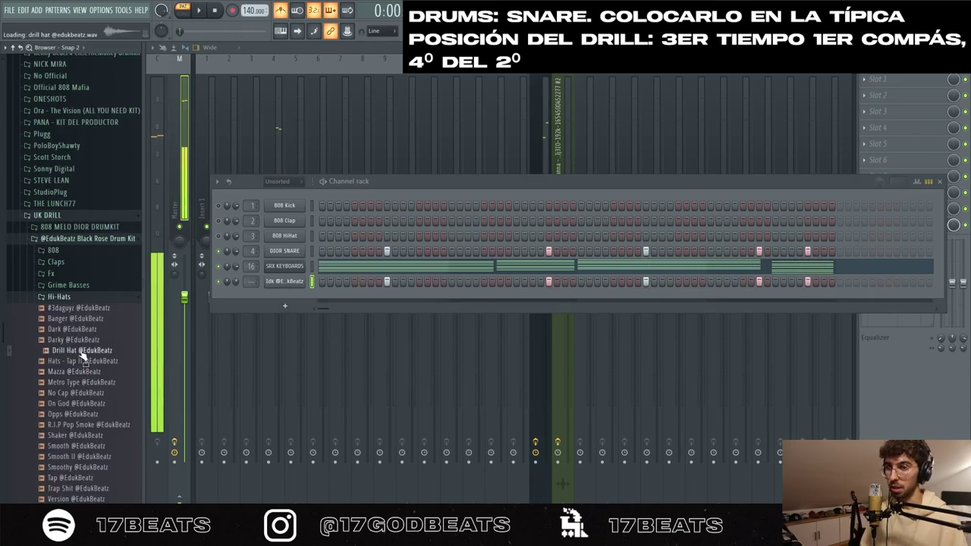
left_click_drag(296, 256, 296, 258)
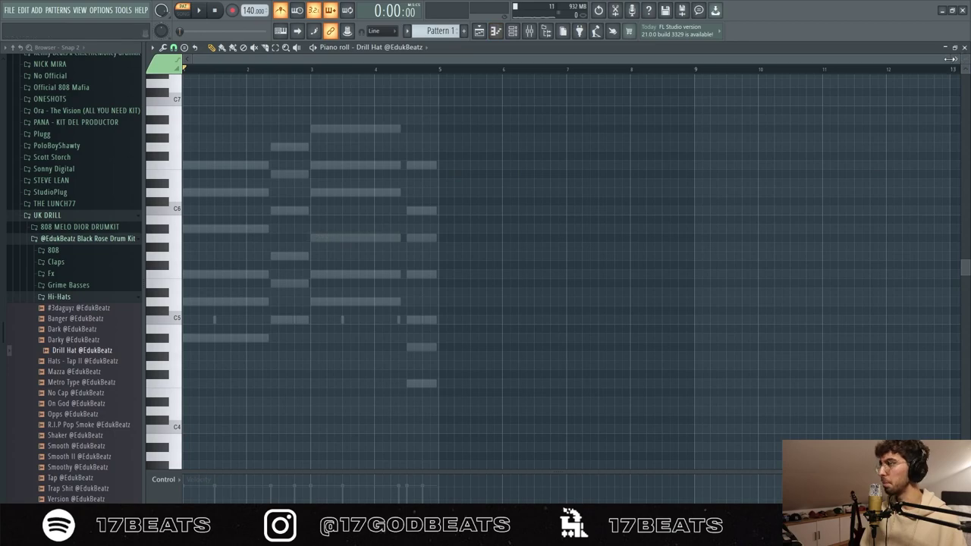
left_click_drag(948, 60, 503, 71)
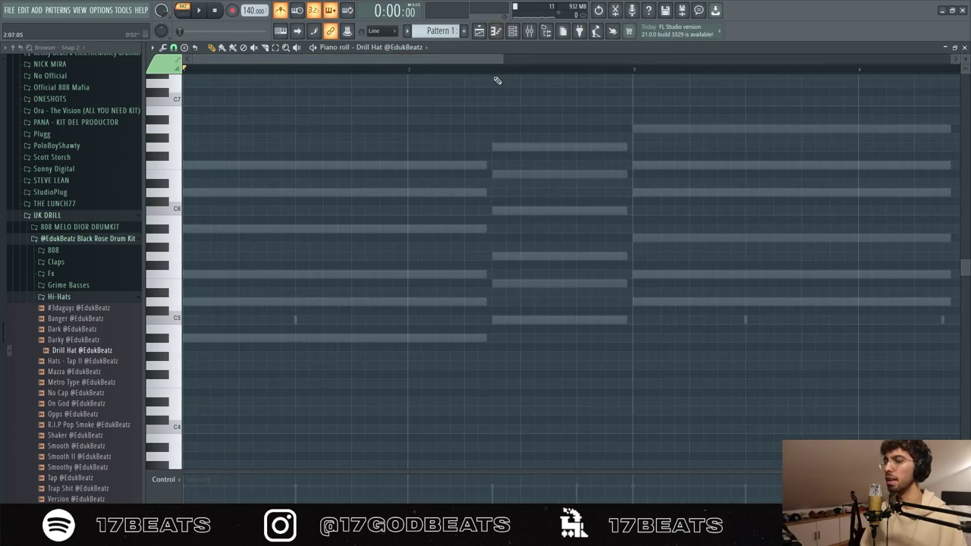
key("space")
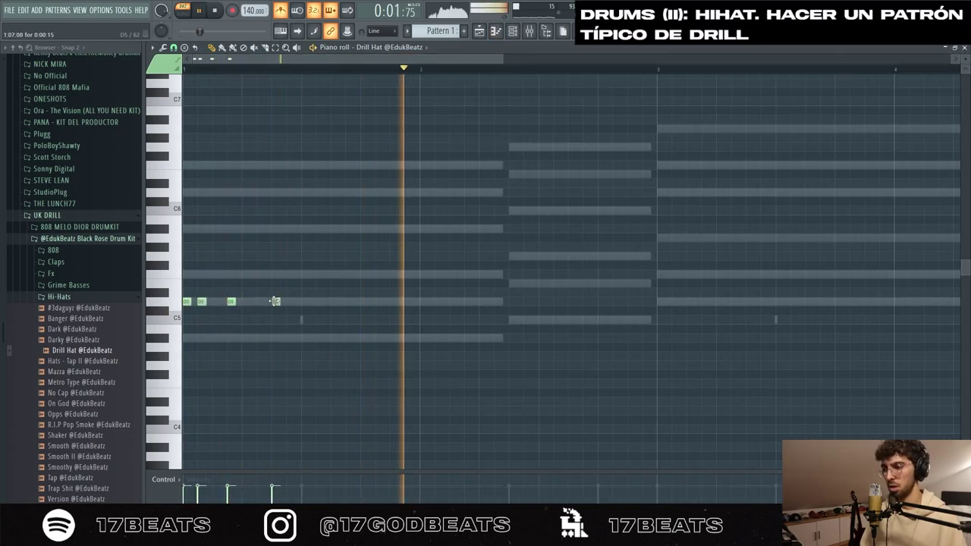
key("space")
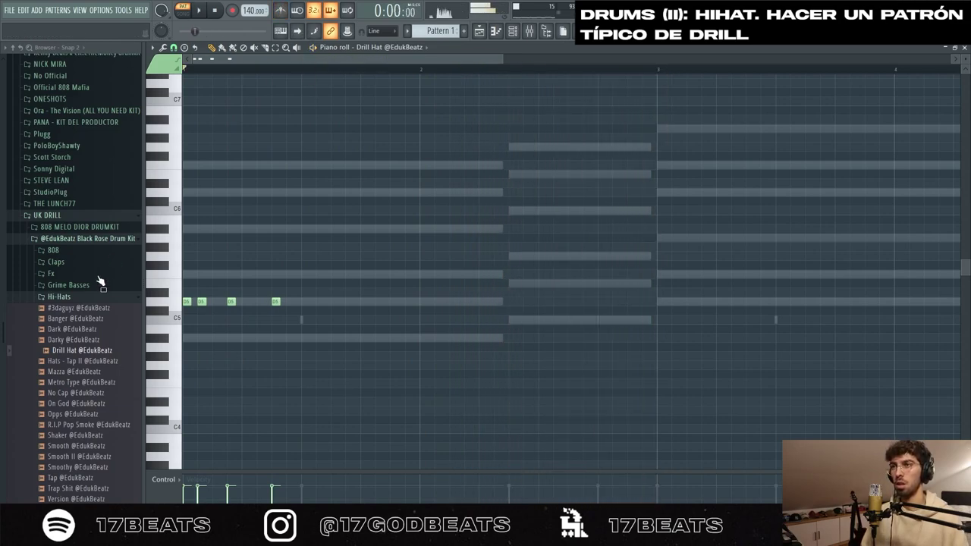
key("space")
key("space")
- Add D5 Drill Hat hits from the end of bar 1 into the first half of bar 2
left_click(362, 302)
left_click(378, 301)
left_click(392, 302)
left_click(423, 302)
key("space")
left_click(481, 302)
left_click(497, 301)
- Fill the second half of bar 1 with D5 Drill Hat hits, delete the hit on beat 4 and adjust a bar 2 hit
left_click(306, 301)
left_click(350, 302)
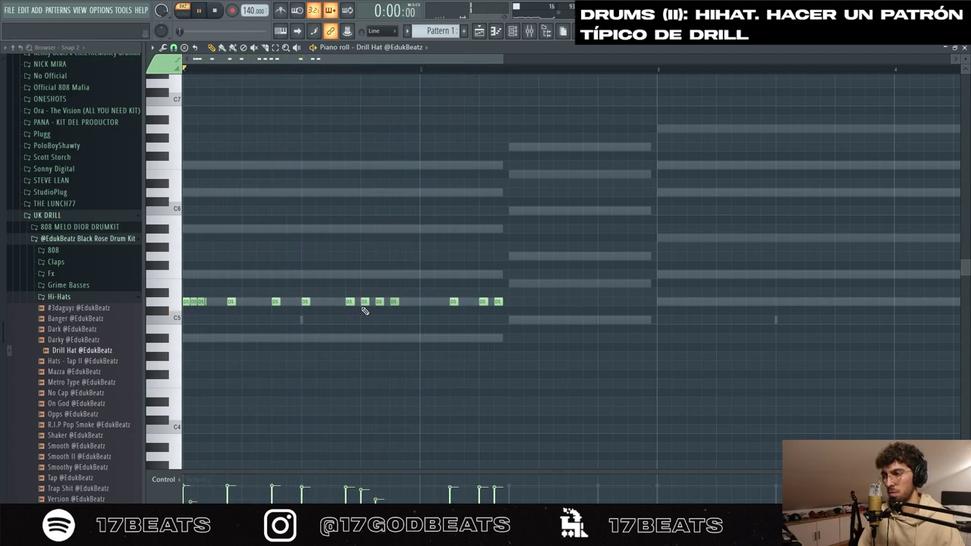
right_click(365, 302)
left_click_drag(423, 302, 405, 303)
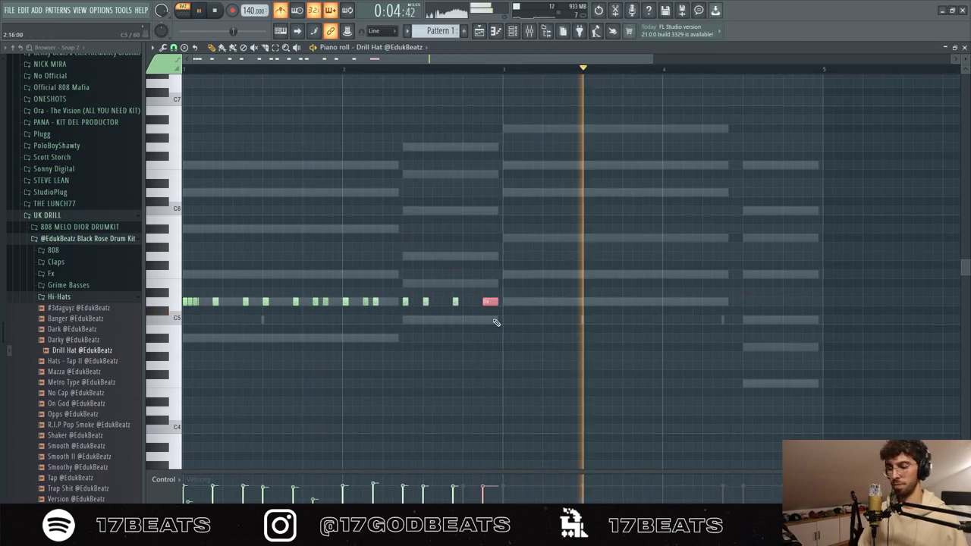
- Add WDF DID I ADD THIS from the 808 MELO DIOR DRUMKIT snares as a new channel and copy the Drill Hat pattern to it
left_click(512, 34)
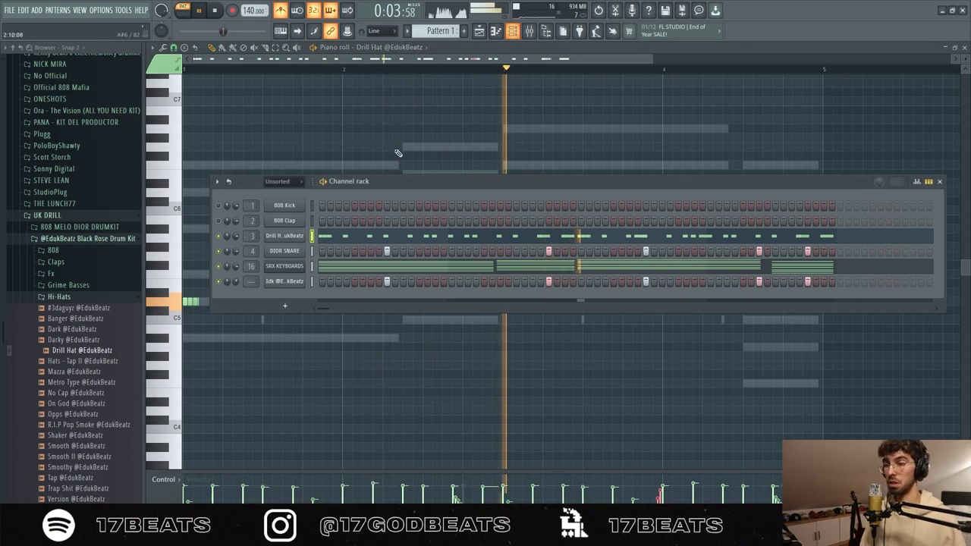
key("space")
left_click(76, 298)
left_click(56, 366)
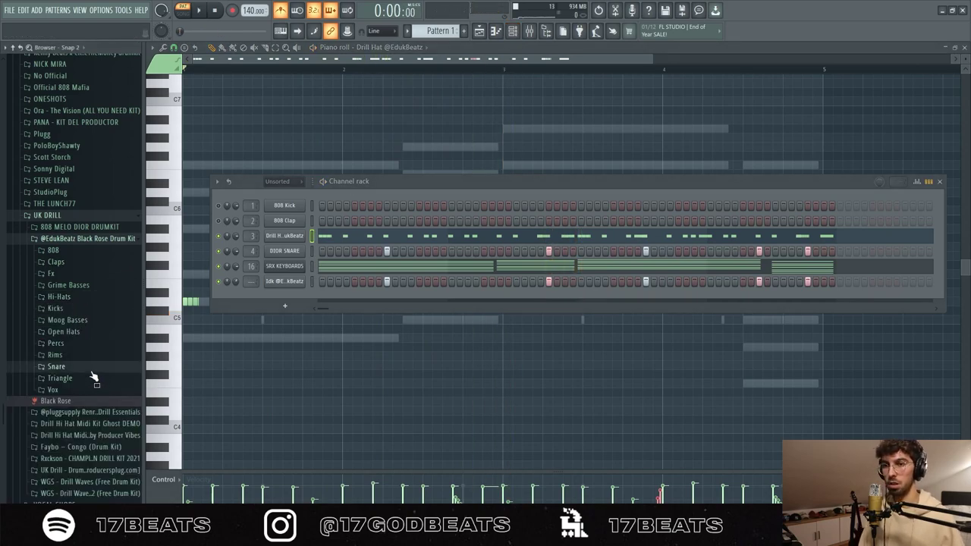
left_click(81, 364)
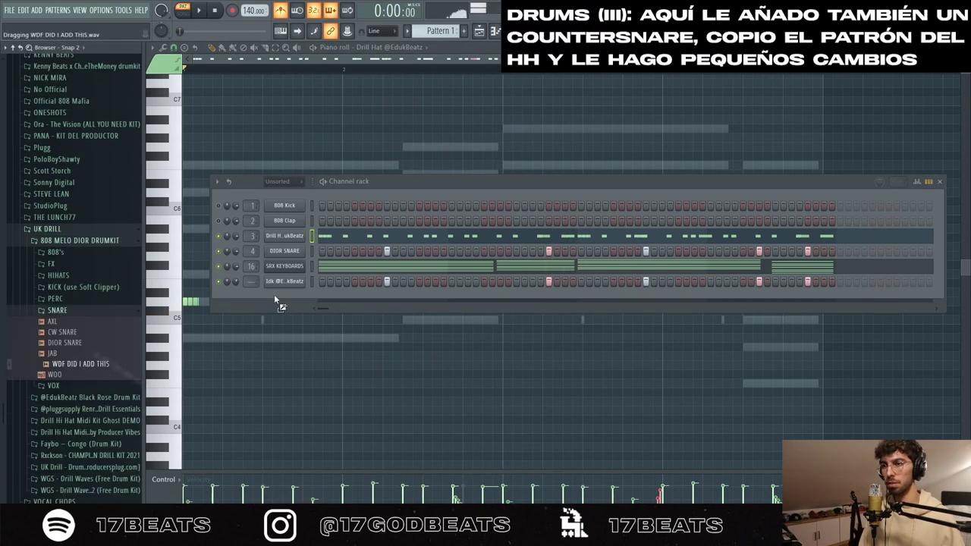
left_click_drag(274, 294, 273, 296)
key("space")
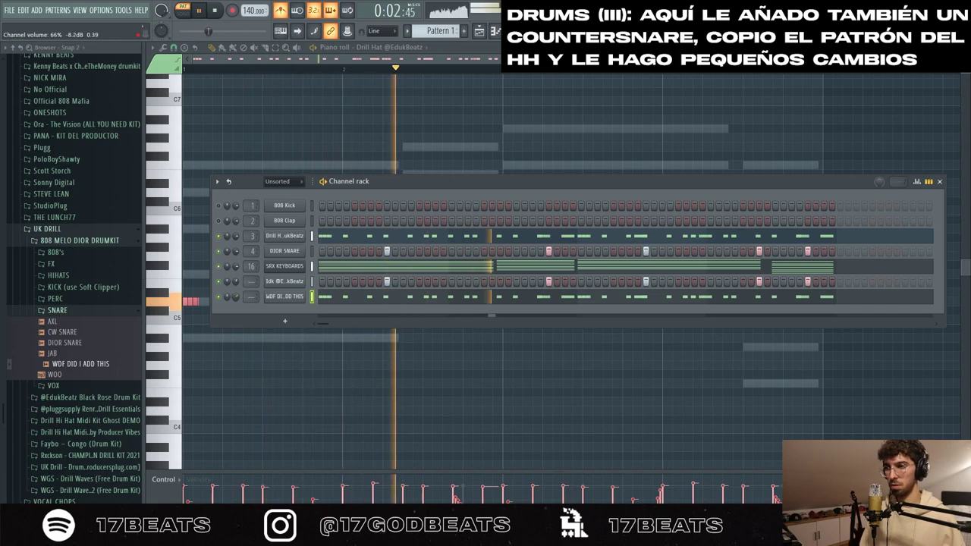
- Thin out the WDF DID I ADD THIS countersnare pattern by deleting hits late in bar 1 and within bar 3
key("space")
key("space")
right_click(315, 302)
key("space")
key("space")
right_click(515, 302)
key("space")
right_click(635, 302)
right_click(658, 302)
key("space")
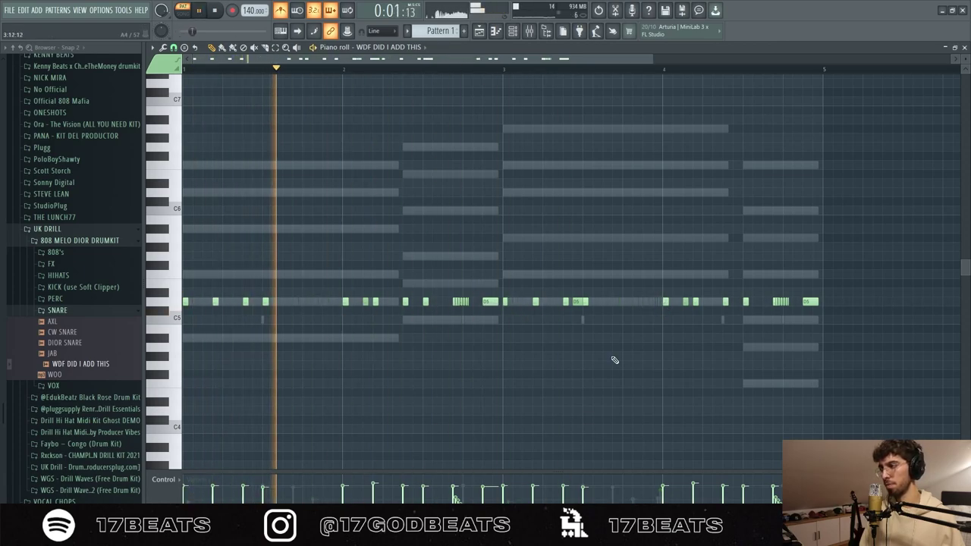
- Add SNARE II from the 808 MELO DIOR DRUMKIT hi-hats as a new channel and paste the copied pattern into it
key("F6")
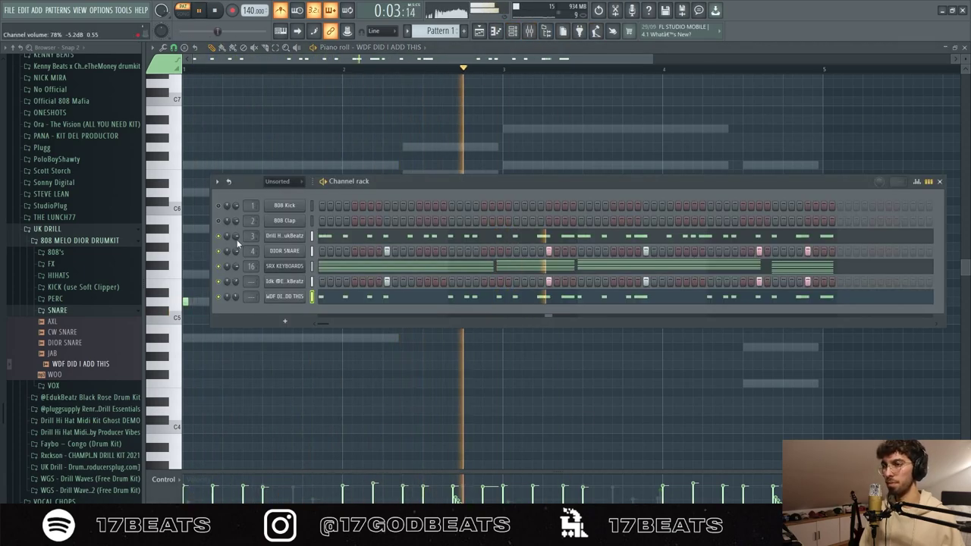
left_click(67, 311)
left_click(67, 276)
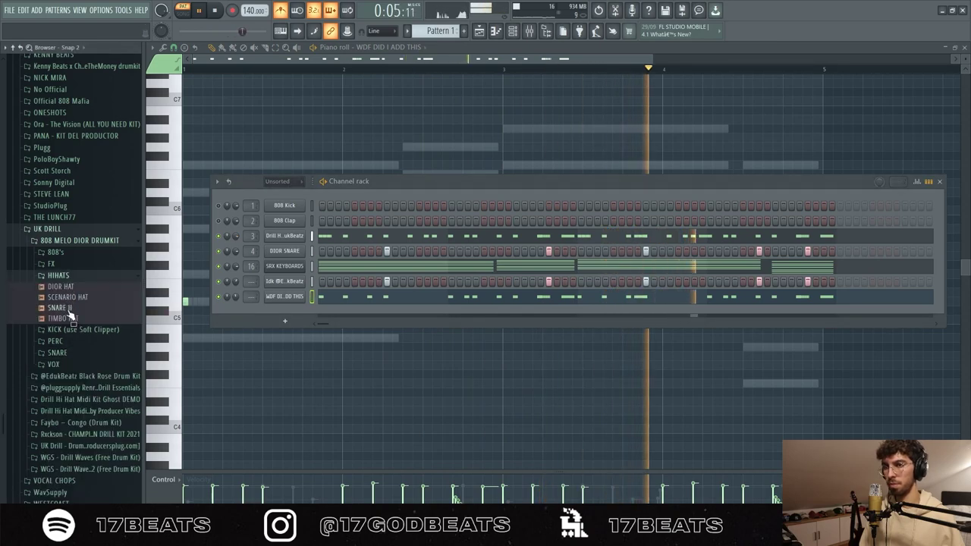
left_click_drag(69, 308, 303, 312)
key("space")
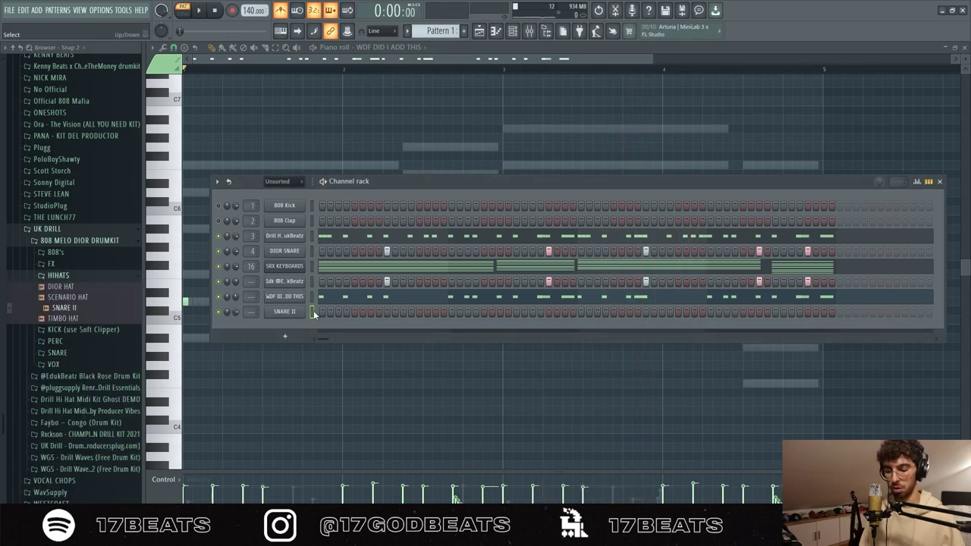
key("ctrl+v")
key("space")
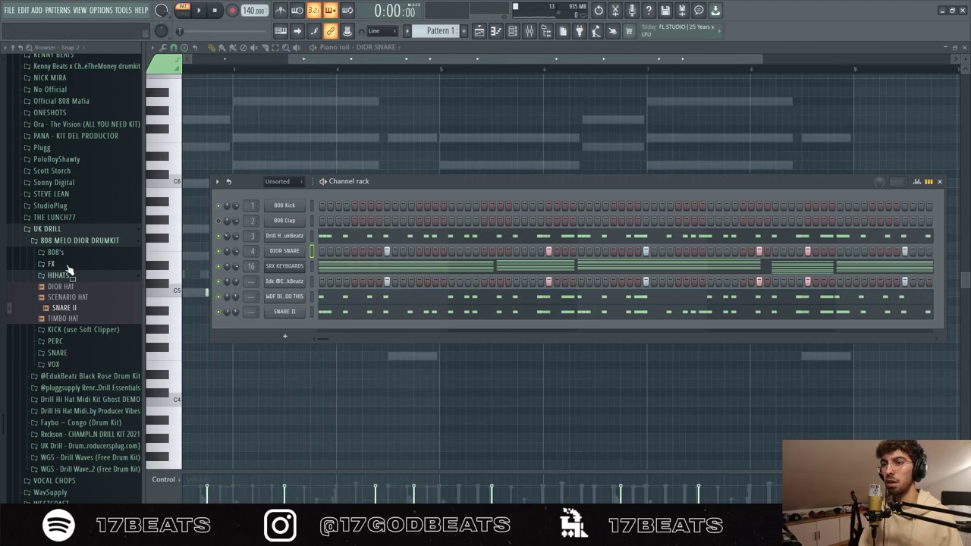
- Load MELO 808 3 from the 808 MELO DIOR DRUMKIT and open its piano roll at the start of the pattern
left_click(59, 275)
left_click(54, 251)
left_click_drag(61, 291, 320, 210)
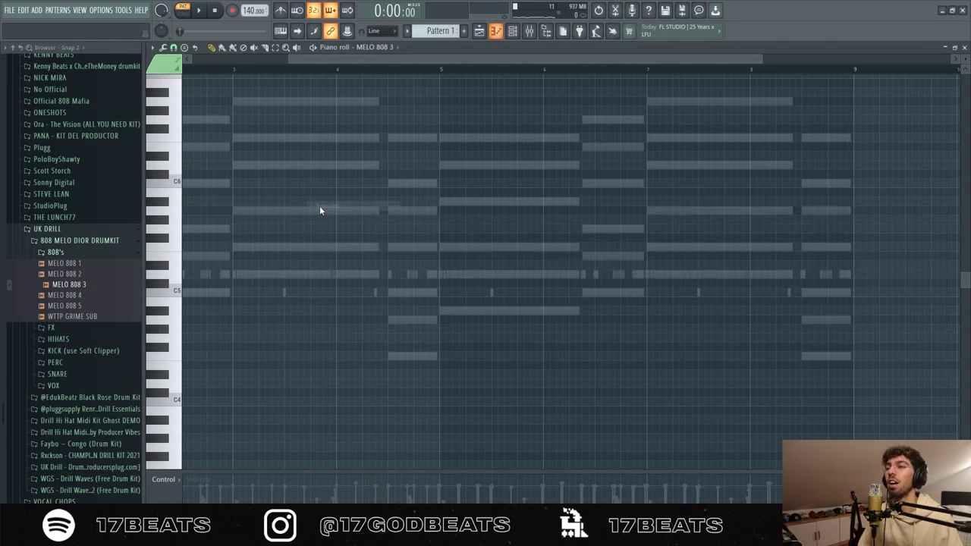
scroll(243, 100, "left", 4)
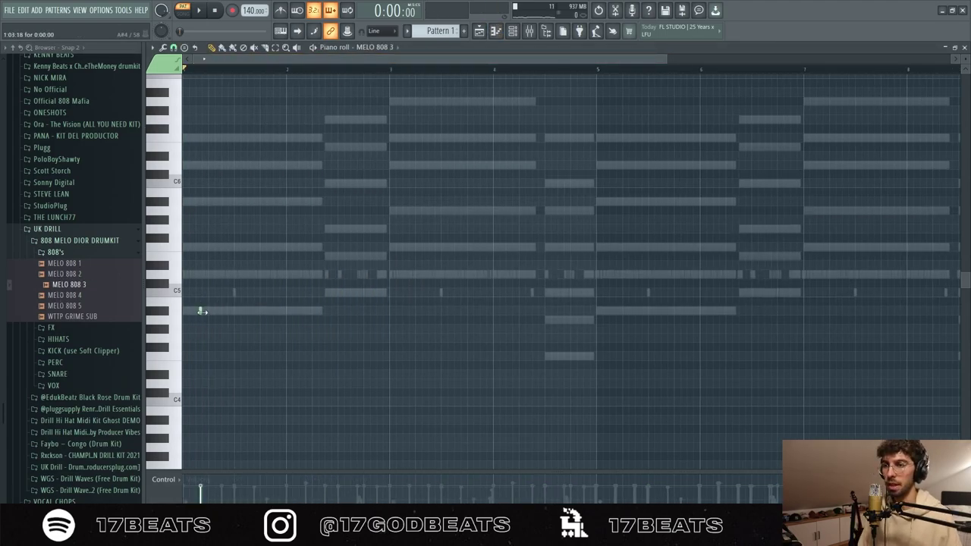
- Draw A#4 notes for MELO 808 3 at bar 1 and in bar 2, with a short C5 slide note over the second
left_click(200, 312)
key("space")
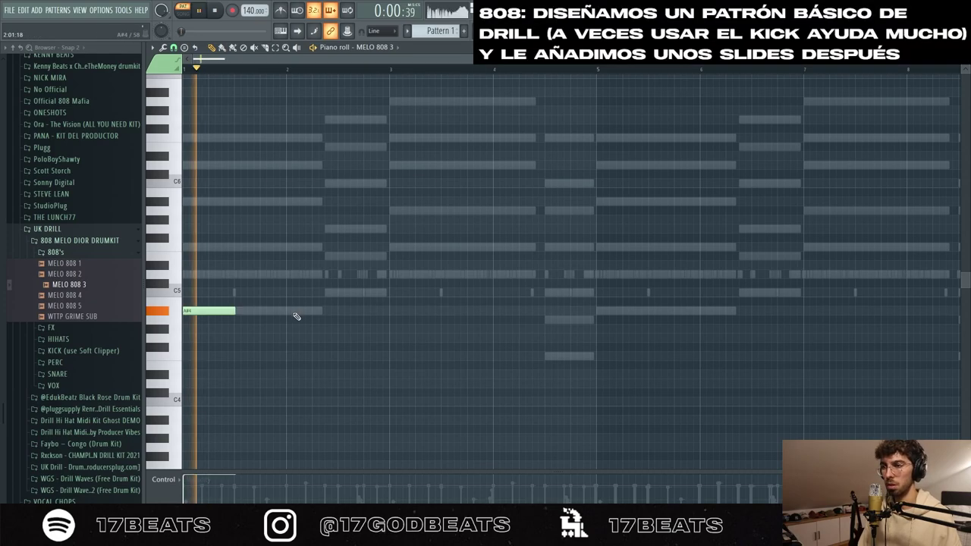
left_click(317, 312)
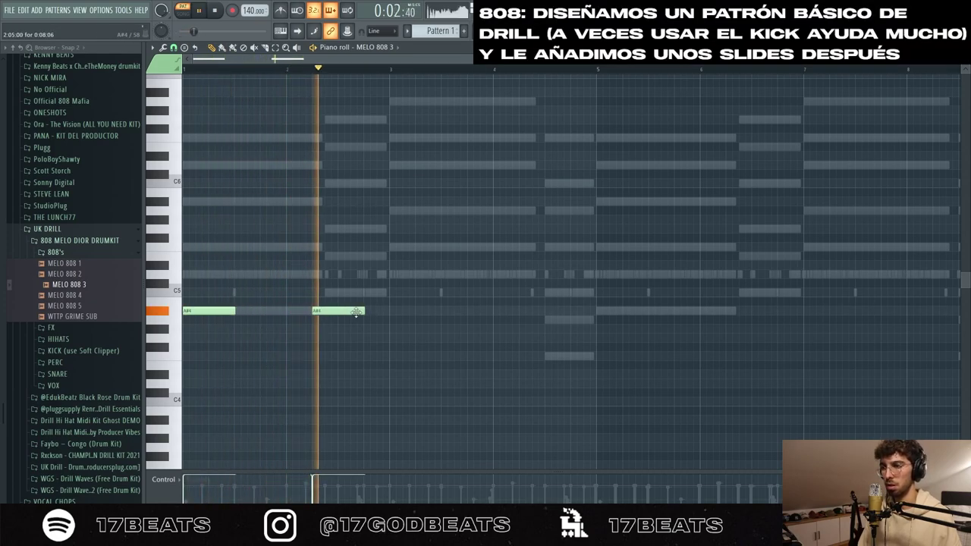
key("space")
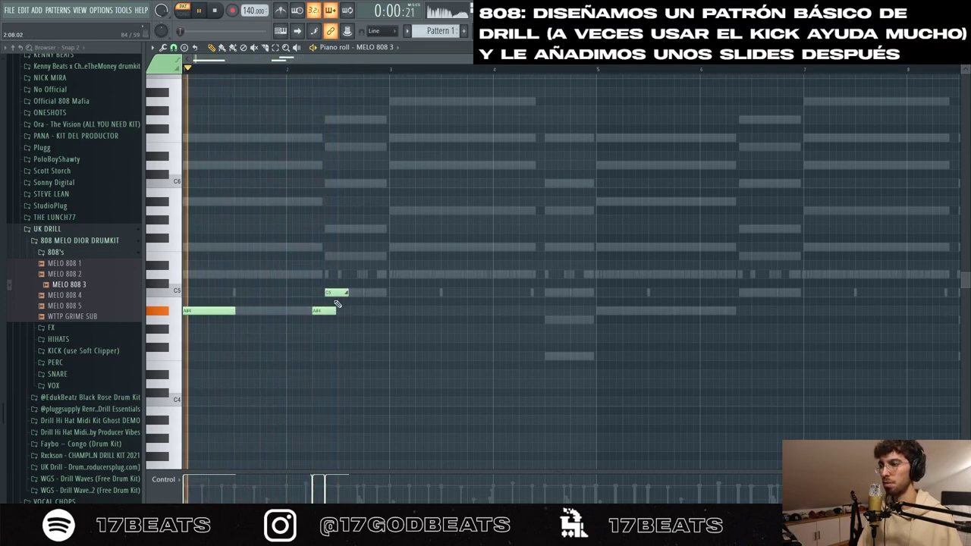
left_click_drag(347, 294, 331, 294)
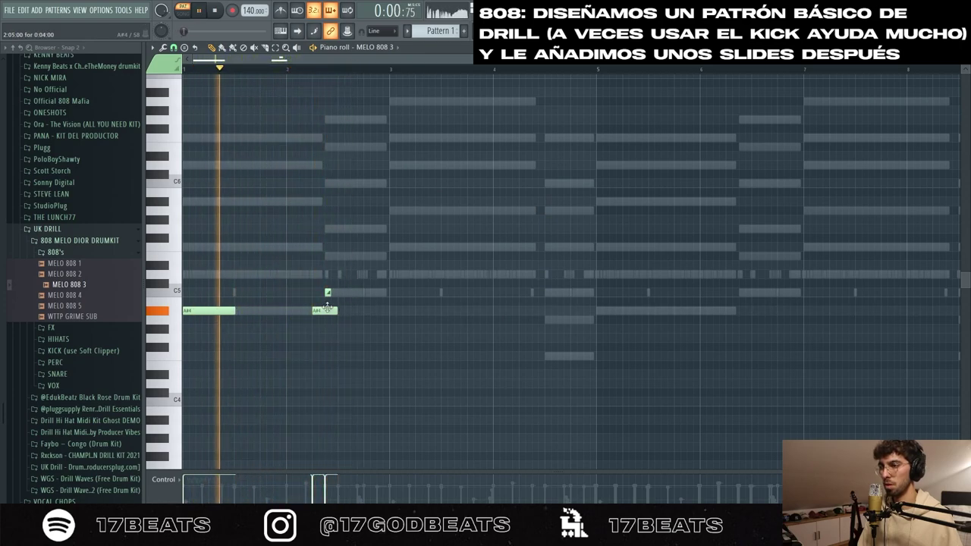
- Add a C5 note late in bar 2 and D5 notes in bar 3 to the 808 line, shortening the first D5
left_click(363, 292)
left_click(400, 273)
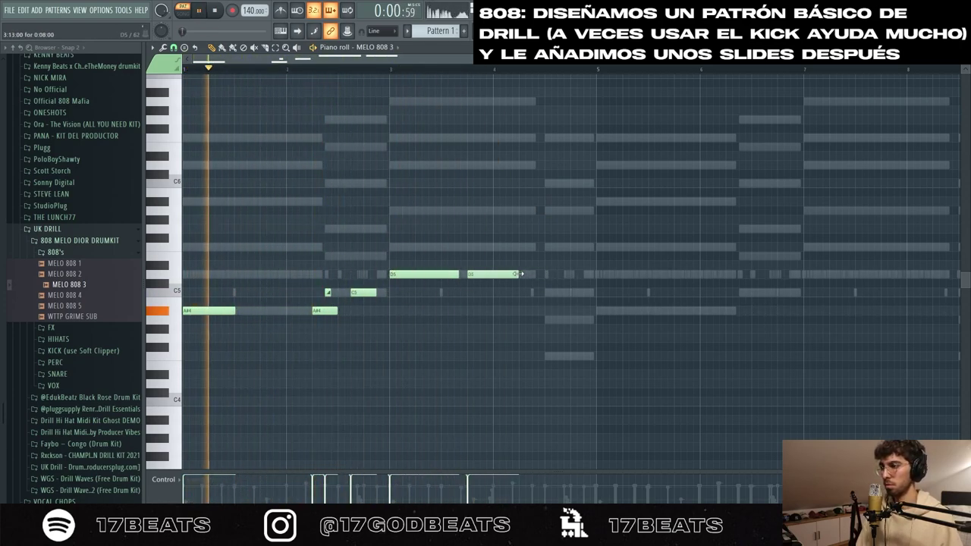
left_click_drag(464, 278, 439, 278)
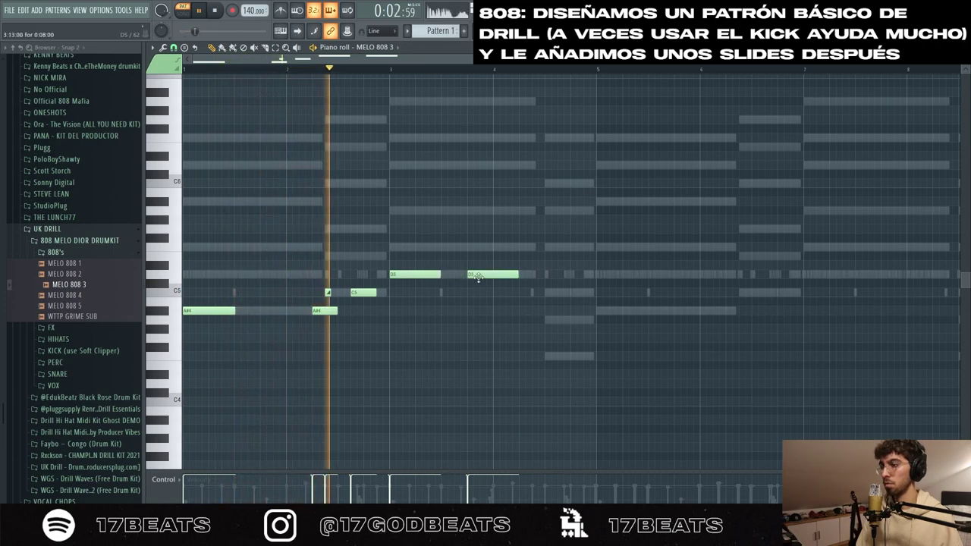
- Add a half-bar F note in the second half of bar 4 of the 808 line, raise it one octave to F5 and audition it
left_click(561, 356)
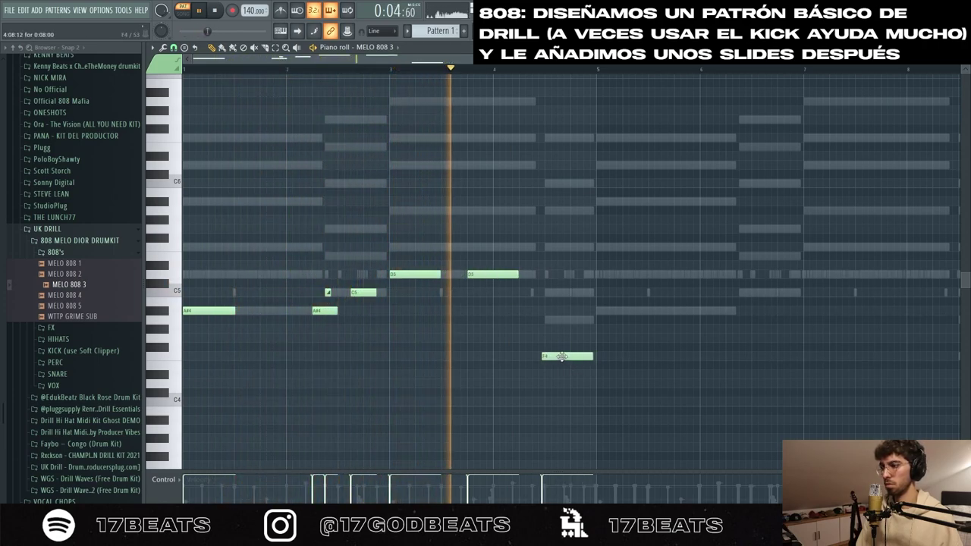
left_click(564, 357, "ctrl")
key("ctrl+Up")
key("space")
key("space")
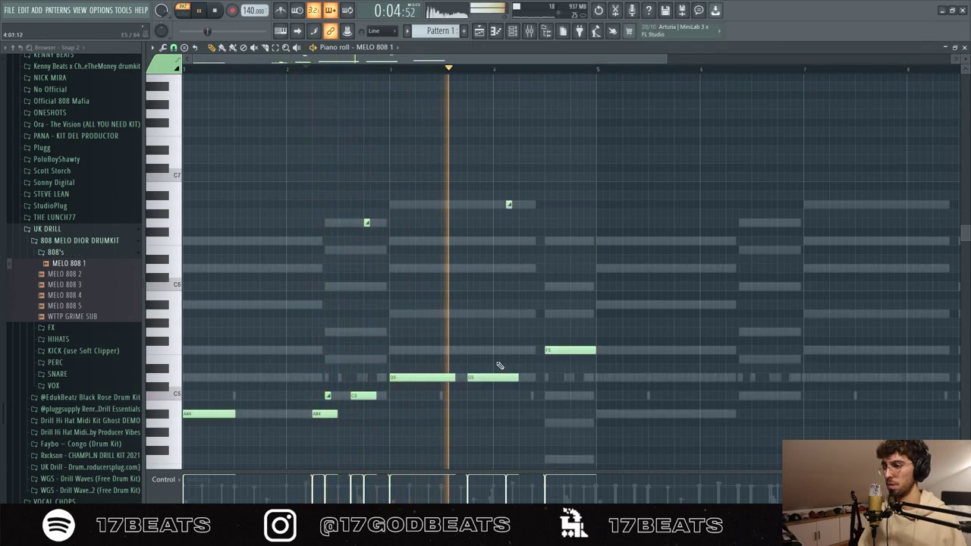
- Move bar 4's high slide slightly later, lengthen the D5 note under it and add a slide back to F5 on the following note
left_click_drag(509, 205, 522, 205)
left_click_drag(518, 377, 535, 379)
left_click_drag(561, 243, 576, 351)
key("space")
- Lengthen bar 2's C5 note, add slides returning to C5 and D5, and place an F6 slide above bar 4's F5
left_click_drag(374, 396, 388, 396)
left_click_drag(537, 378, 535, 241)
left_click_drag(382, 361, 379, 397)
left_click_drag(534, 242, 534, 380)
left_click(560, 241)
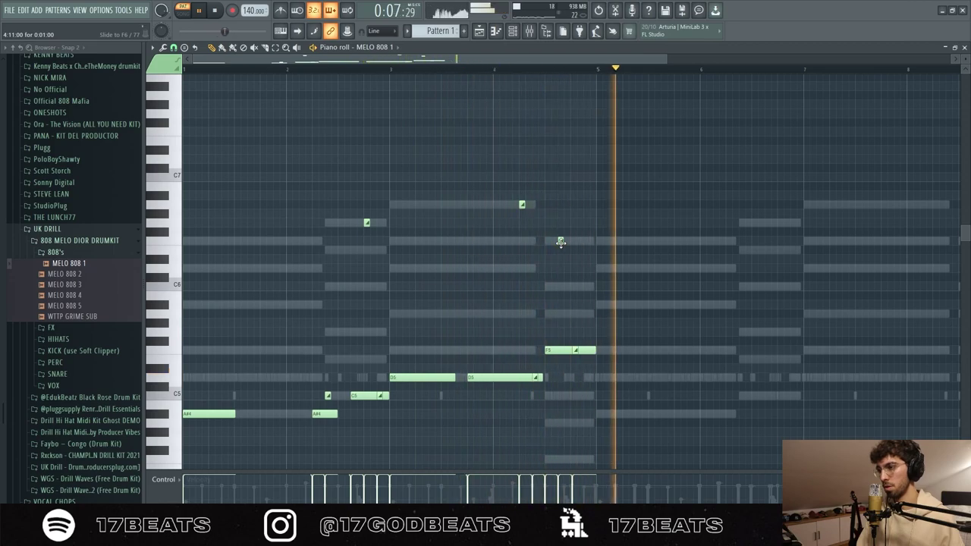
key("space")
key("space")
- Continue the 808 line with two A#4 notes from bar 5 and a C5 in the second half of bar 6, adjusting their lengths
left_click(600, 414)
left_click(675, 414)
left_click_drag(726, 414, 735, 414)
left_click(753, 395)
left_click_drag(813, 396, 807, 396)
- Add a lengthened D5 at bar 7 and short D5 and F5 notes in bar 8 of the 808 line
scroll(808, 396, "down", 2)
left_click(600, 378)
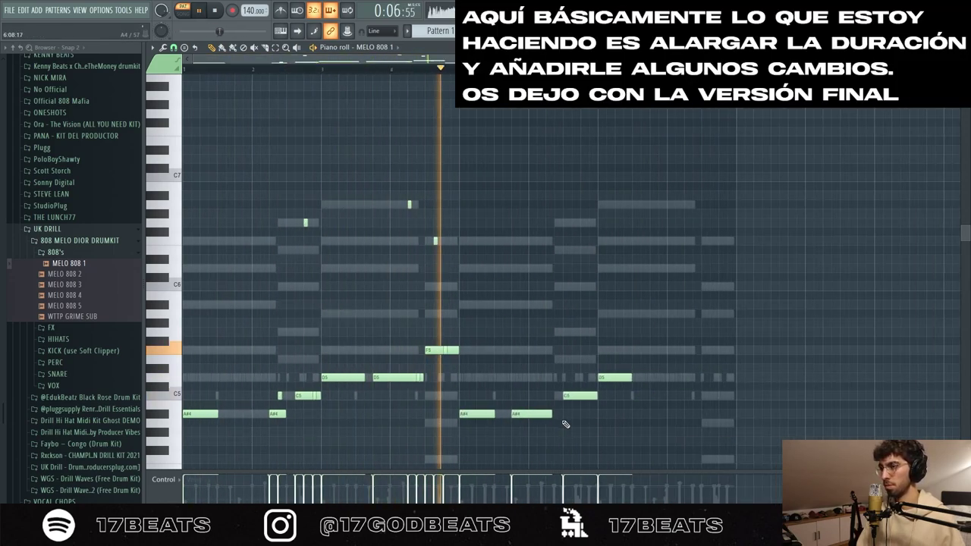
left_click_drag(631, 378, 647, 378)
left_click(701, 350)
left_click_drag(726, 351, 728, 351)
left_click(687, 377)
- Add high slide notes above bar 8's D5 and F5 in the 808 line and shorten the F6 slide
key("space")
left_click(683, 195)
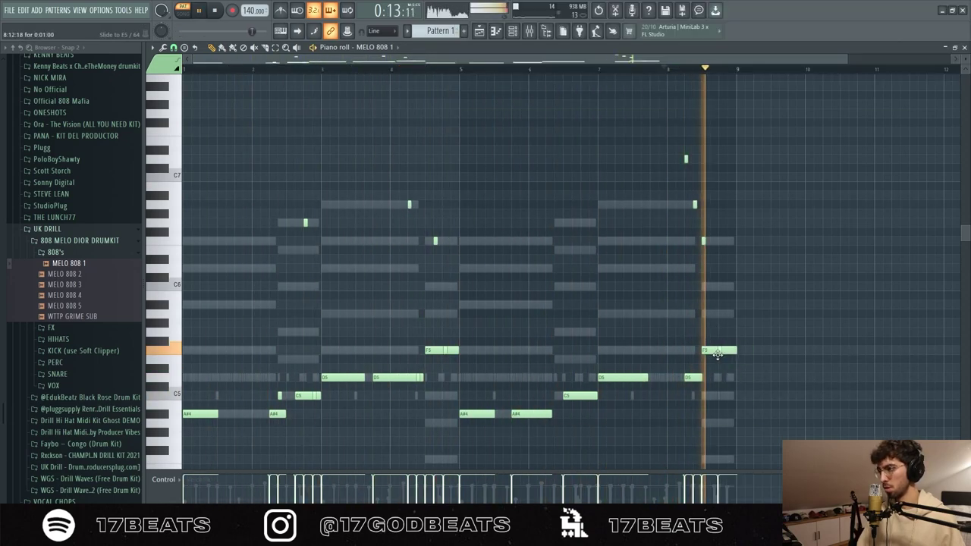
key("space")
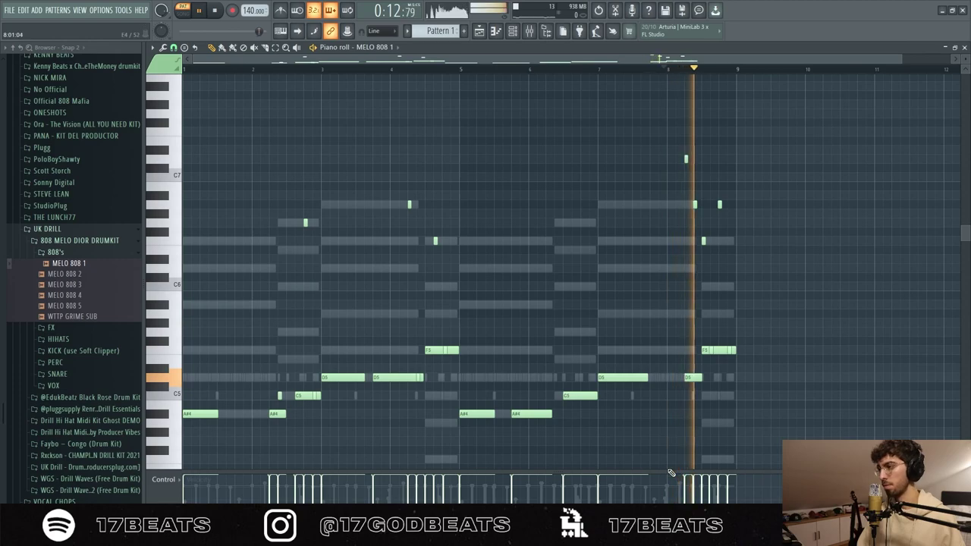
key("space")
key("space")
right_click(702, 241)
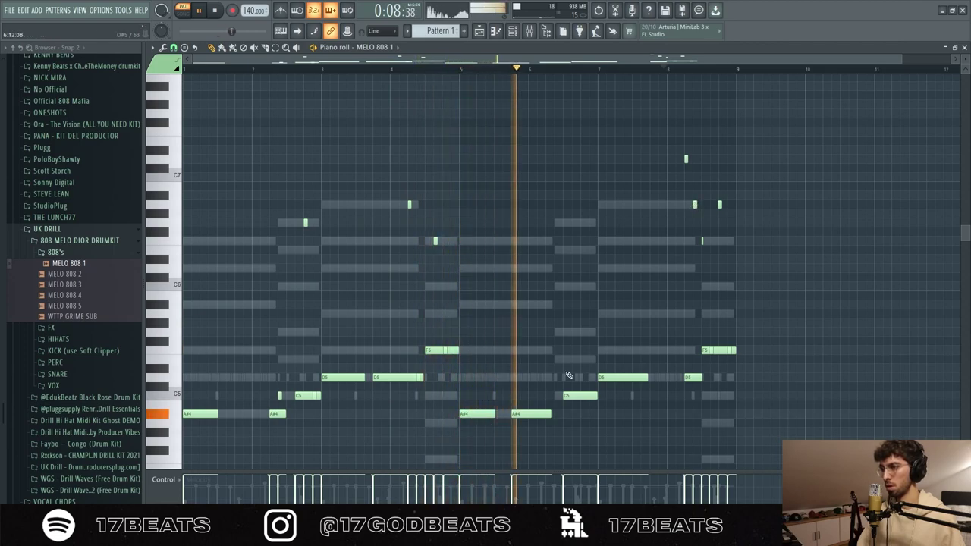
- Add the SHOTTA effect from the 808 MELO DIOR DRUMKIT as a new channel, normalize it and trigger it on the pattern's first step
left_click(514, 35)
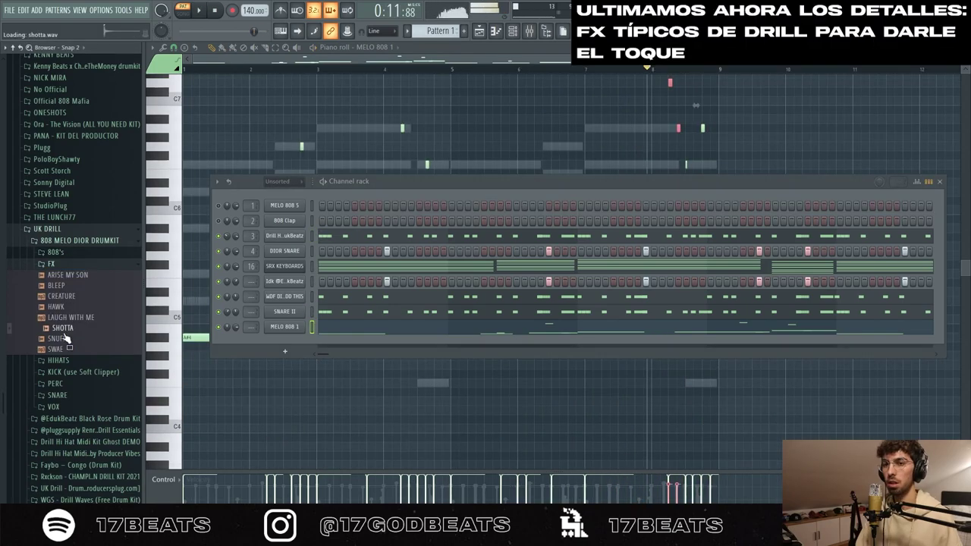
left_click_drag(289, 344, 324, 367)
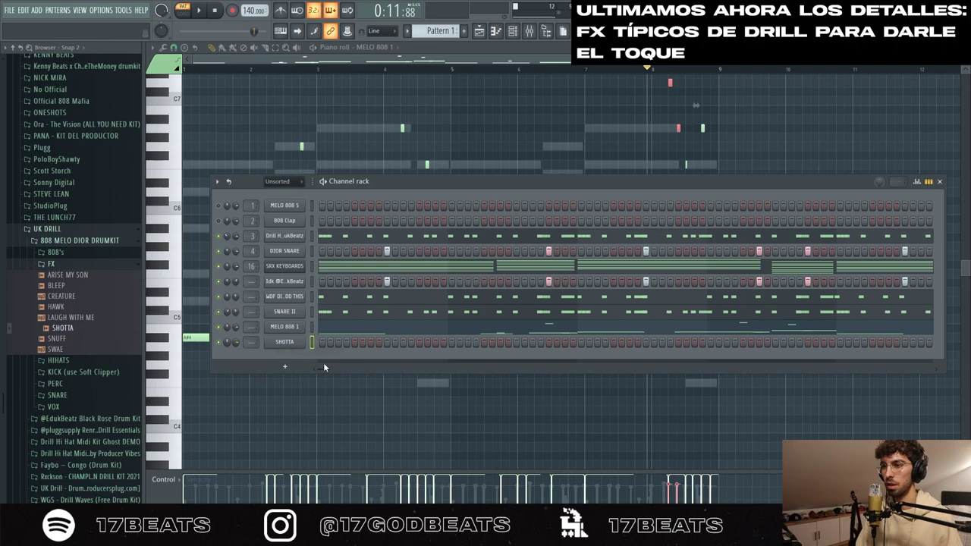
left_click(290, 342)
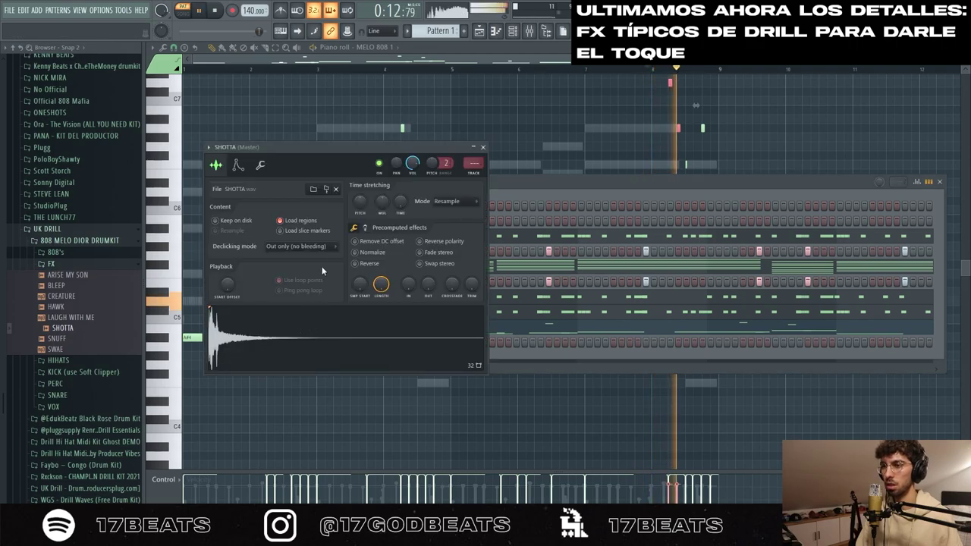
left_click(375, 253)
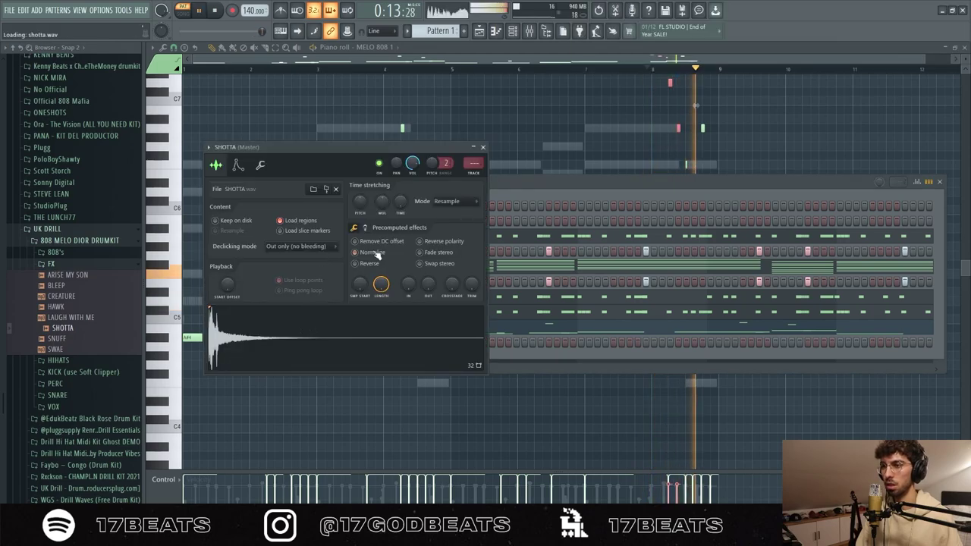
left_click(483, 148)
- Add BLEEP as a new channel with a hit at the start of bar 5, and audition the HAWK and SNUFF effects
left_click(60, 286)
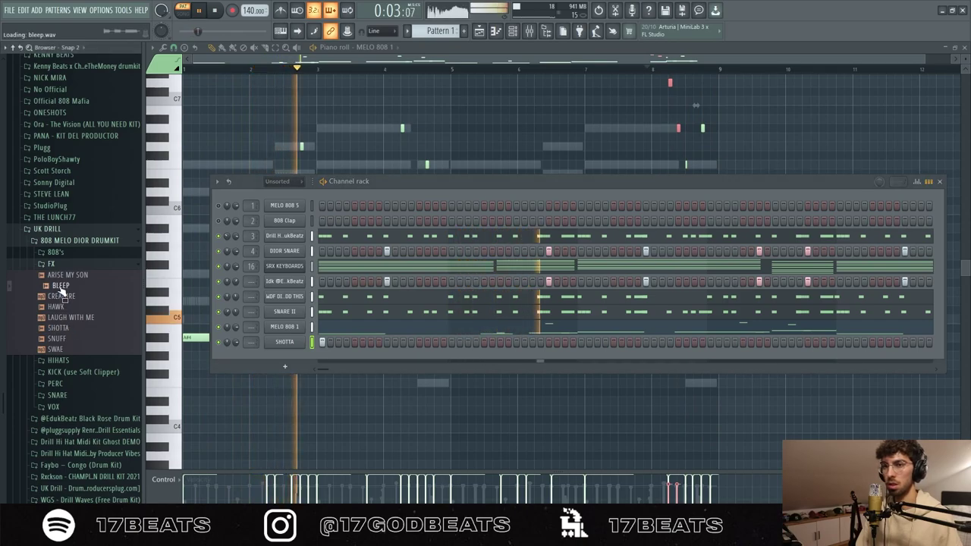
left_click_drag(286, 352, 333, 381)
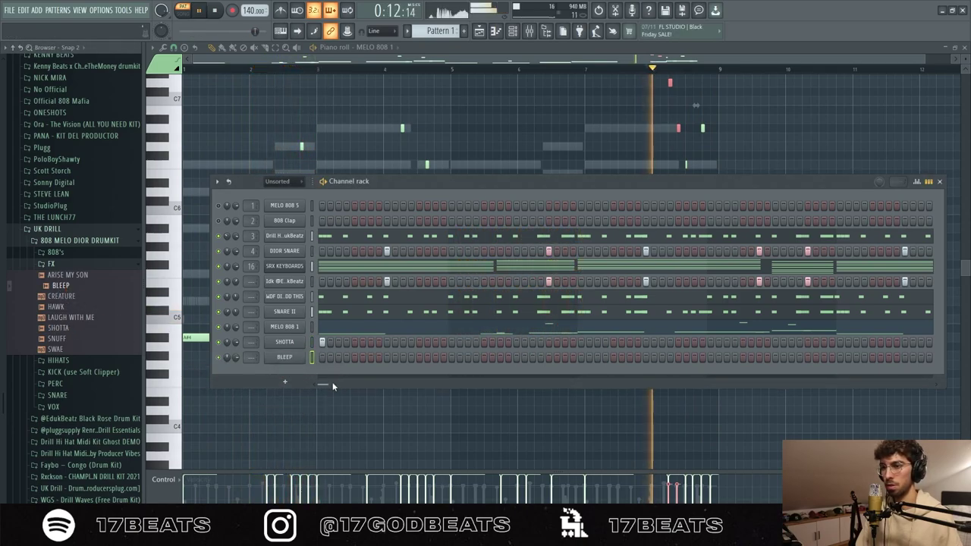
left_click(839, 358)
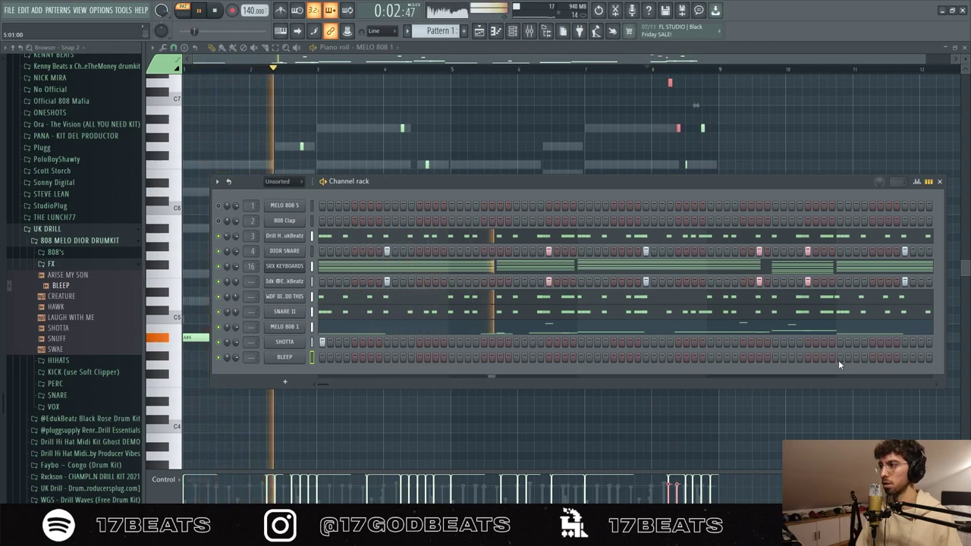
left_click(59, 306)
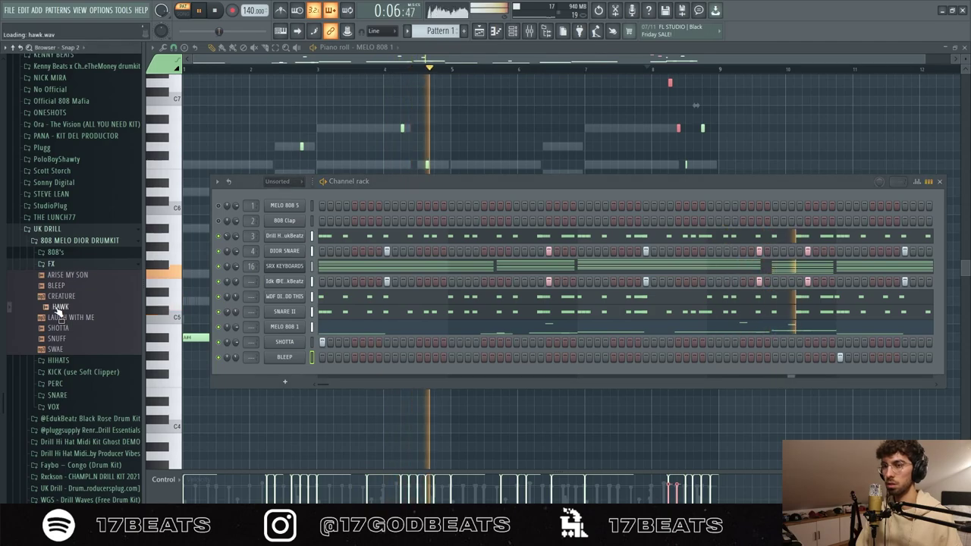
left_click(58, 339)
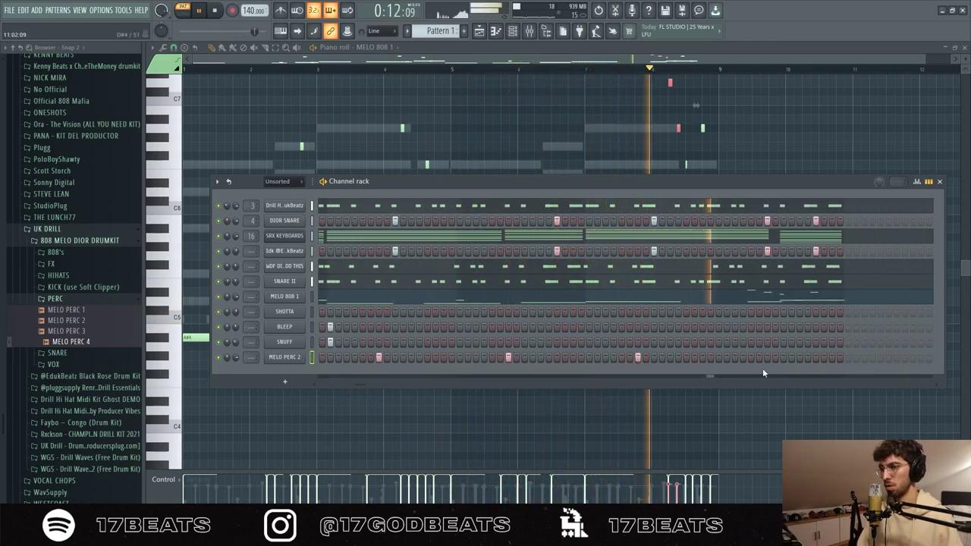
left_click(285, 357)
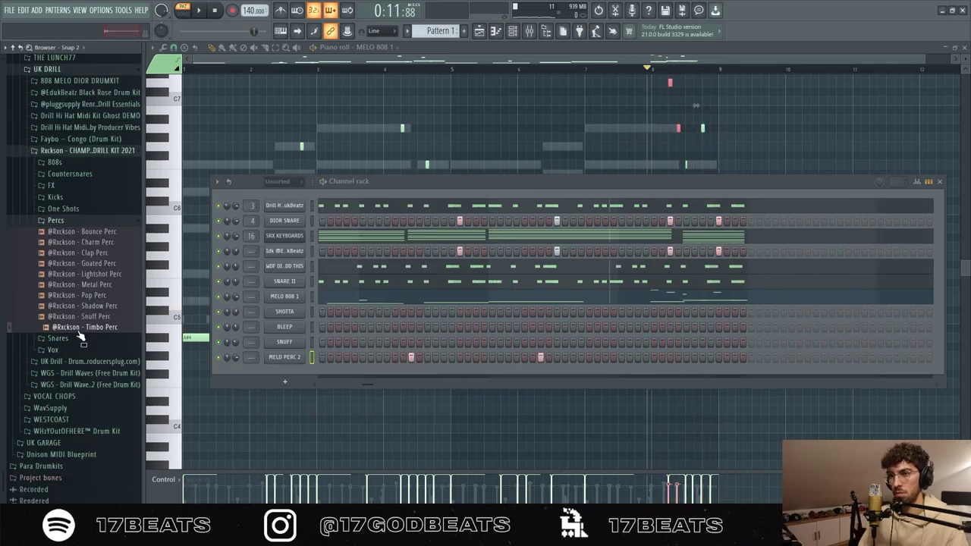
left_click_drag(266, 376, 289, 372)
left_click_drag(373, 399, 321, 400)
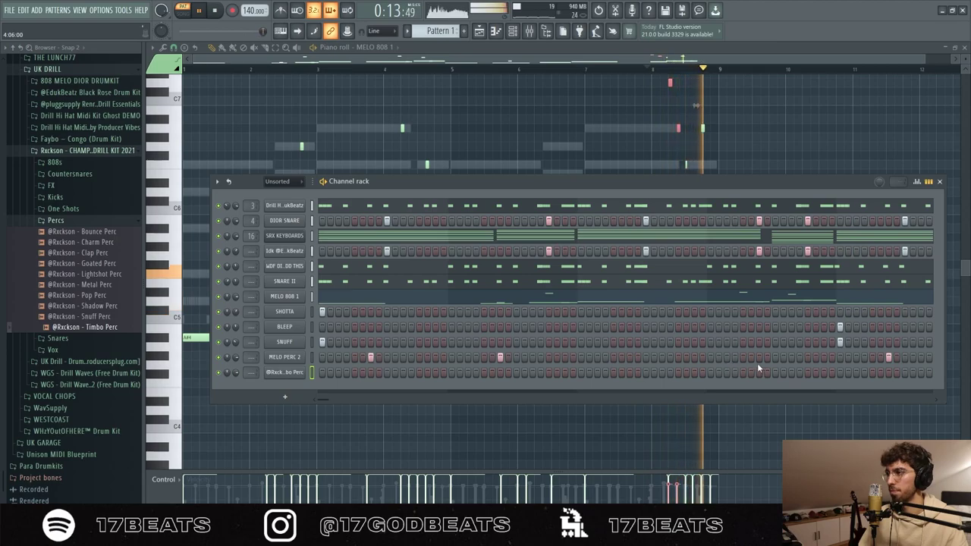
left_click(815, 373)
left_click(809, 373)
right_click(815, 373)
- Lower the Timbo Perc channel volume to 66% and add a hit on step 13 of bar 8
left_click_drag(236, 373, 236, 383)
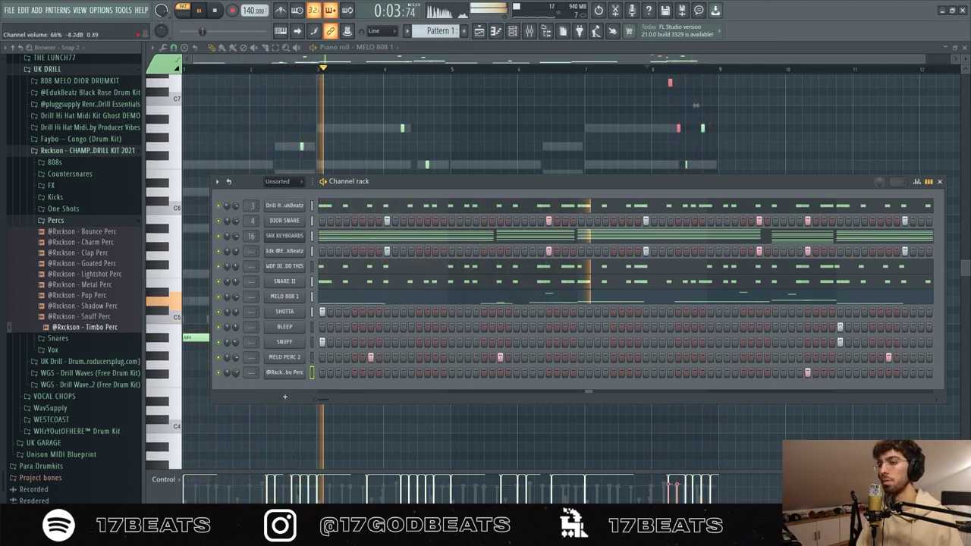
left_click_drag(325, 402, 367, 407)
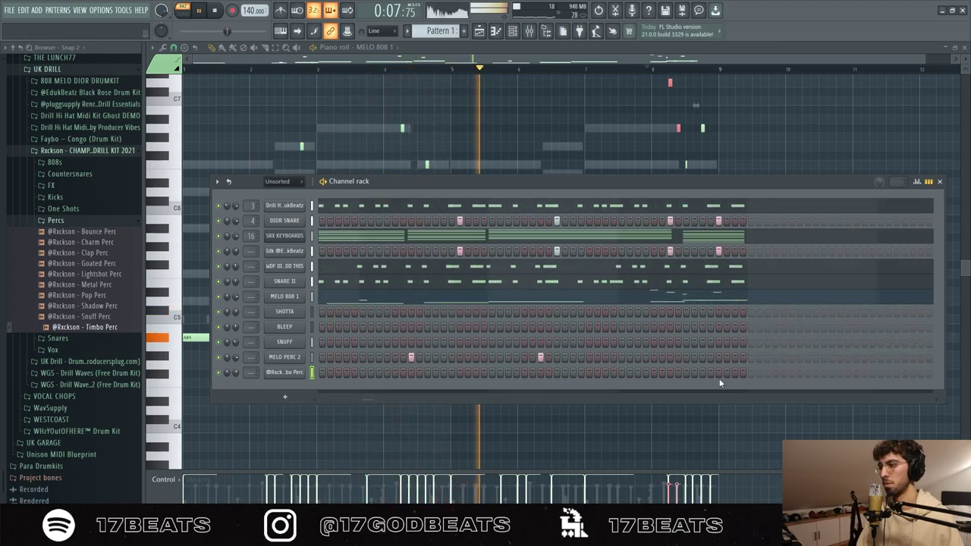
left_click(284, 372)
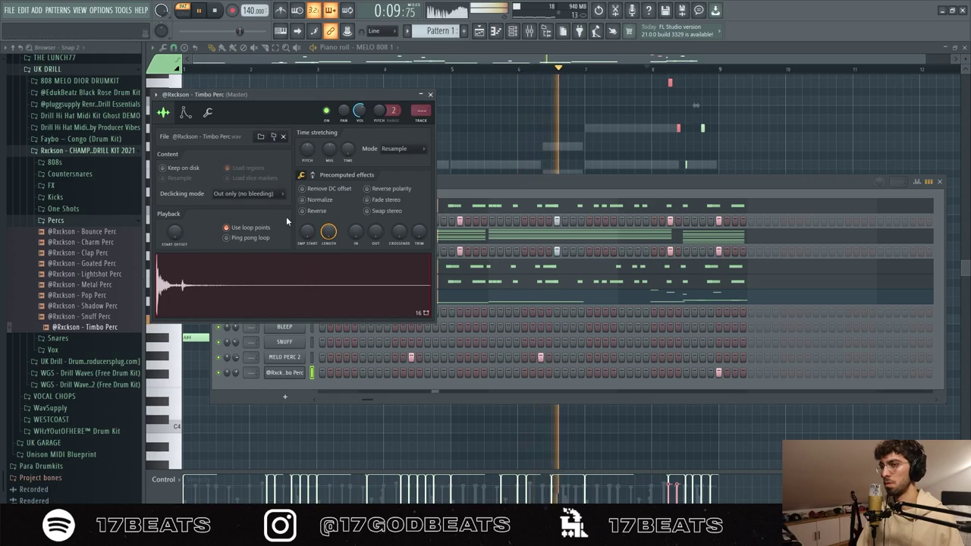
left_click(429, 95)
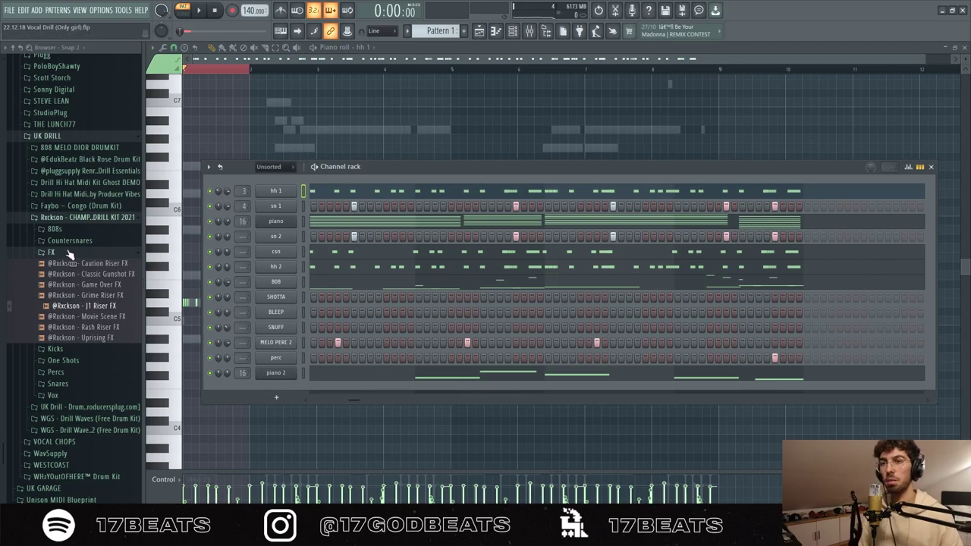
left_click(69, 253)
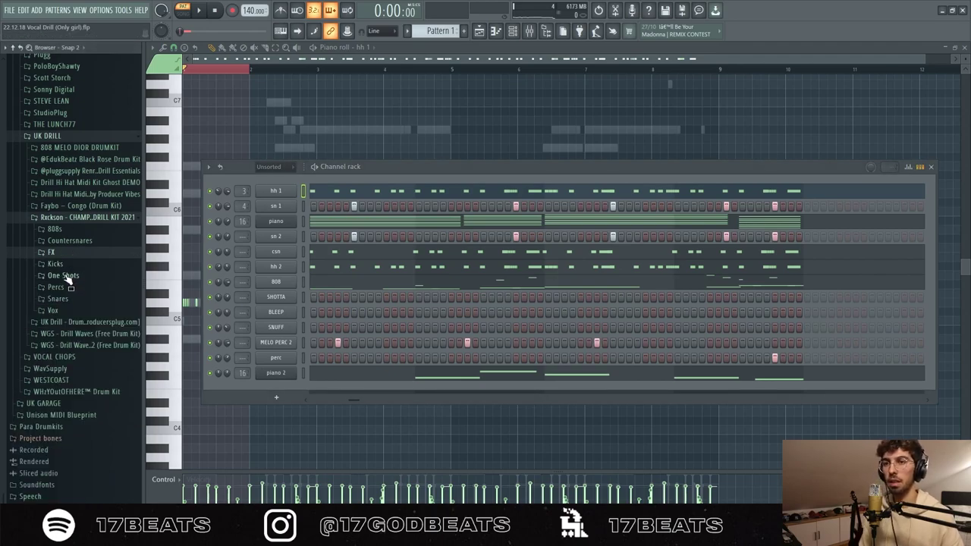
left_click(66, 265)
left_click(74, 299)
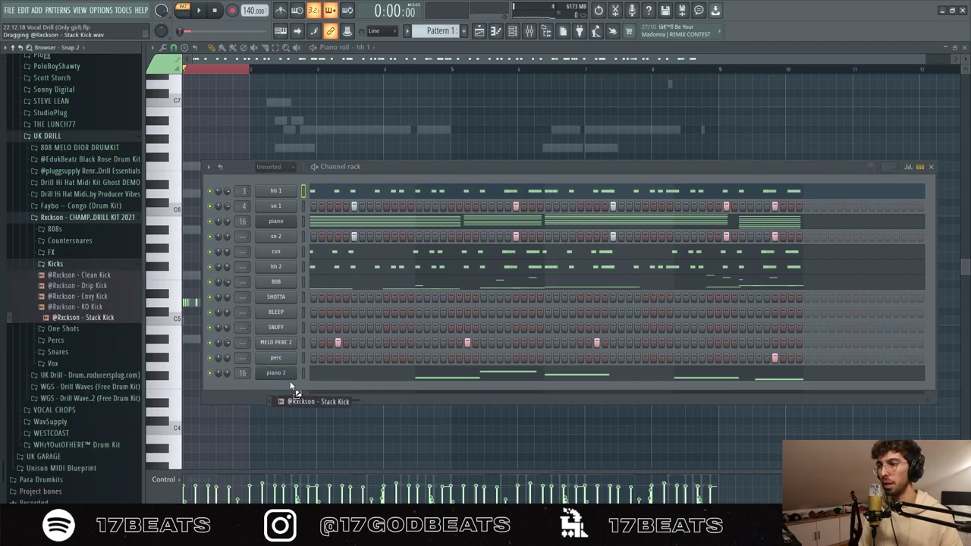
left_click_drag(291, 385, 334, 405)
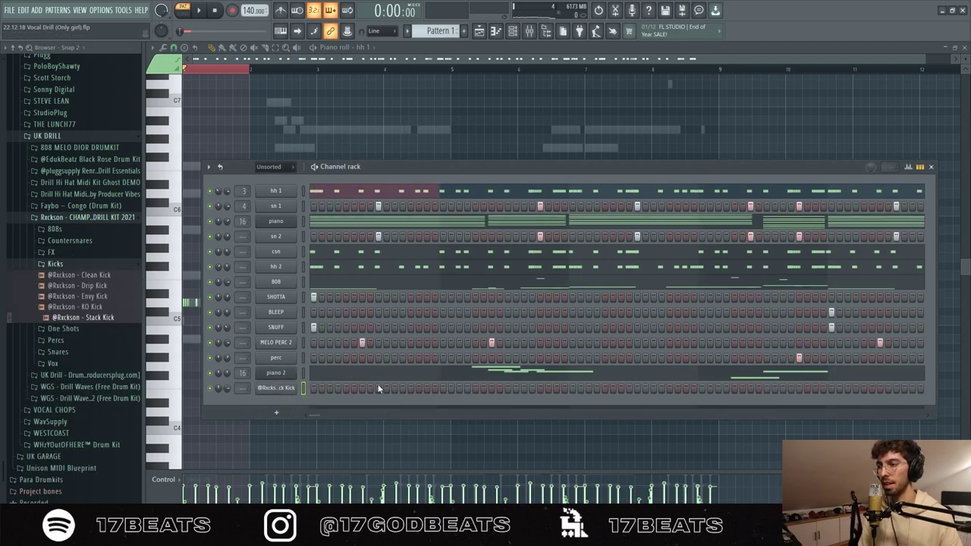
- Program Stack Kick hits at the pattern start, 2:05, 2:11, 3:01 and 3:13, and continue the kick pattern through bar 8 during playback
key("F6")
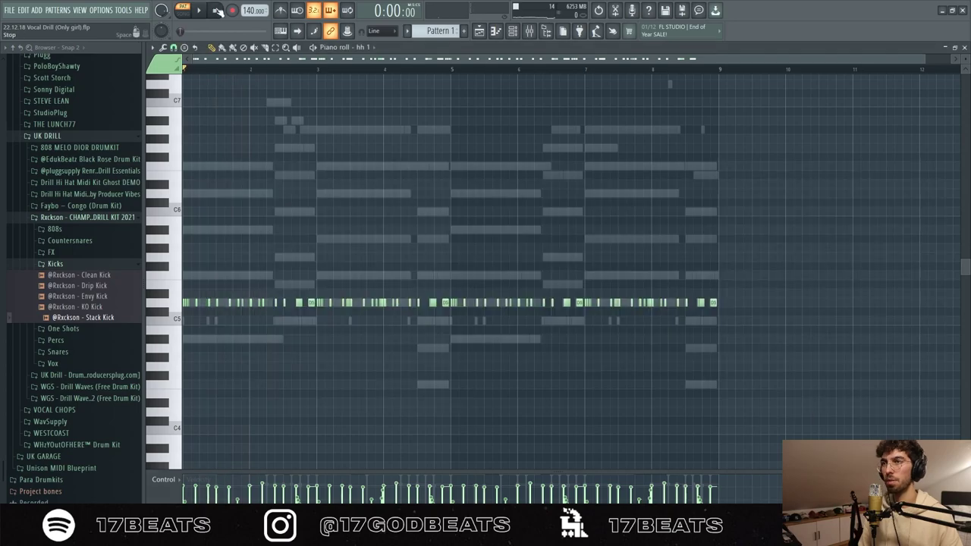
key("space")
key("F6")
left_click(475, 387)
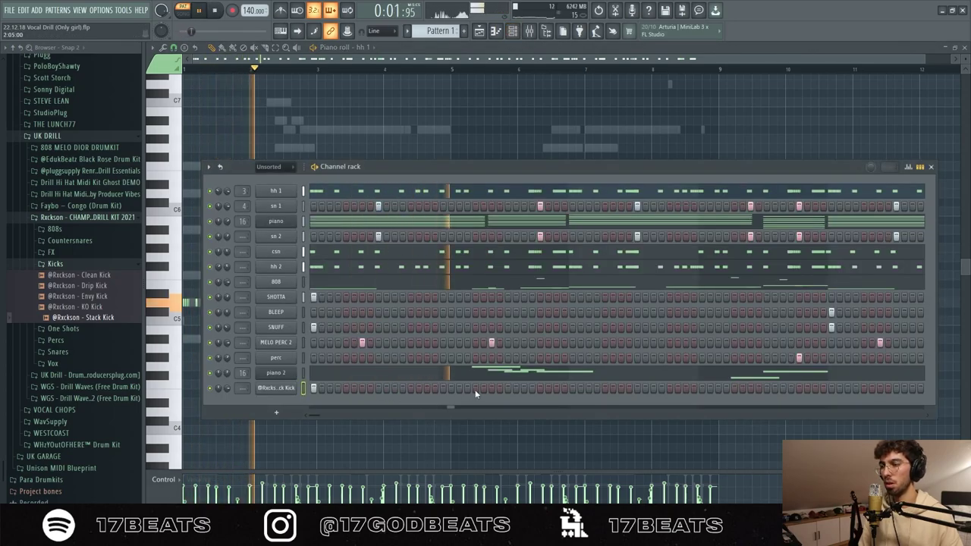
left_click(524, 387)
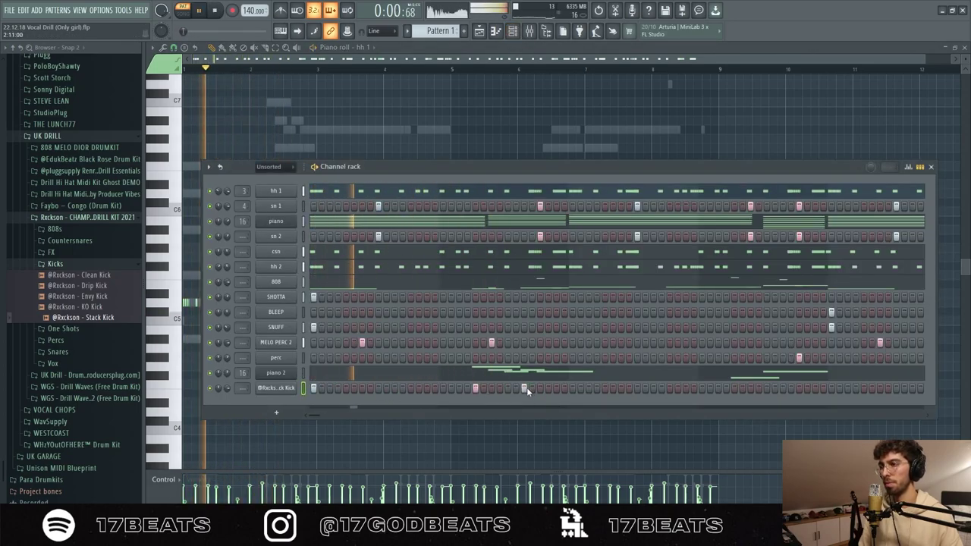
left_click(572, 388)
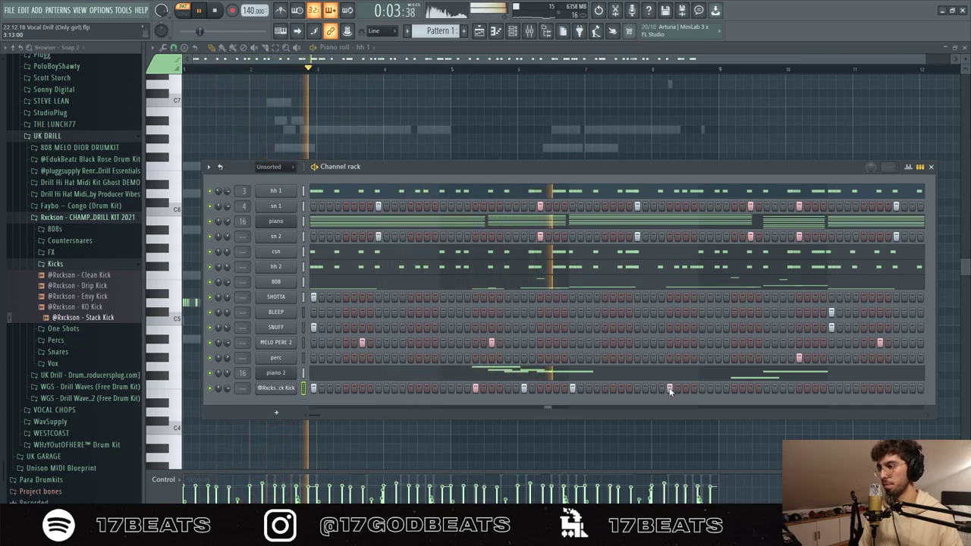
left_click_drag(309, 413, 326, 413)
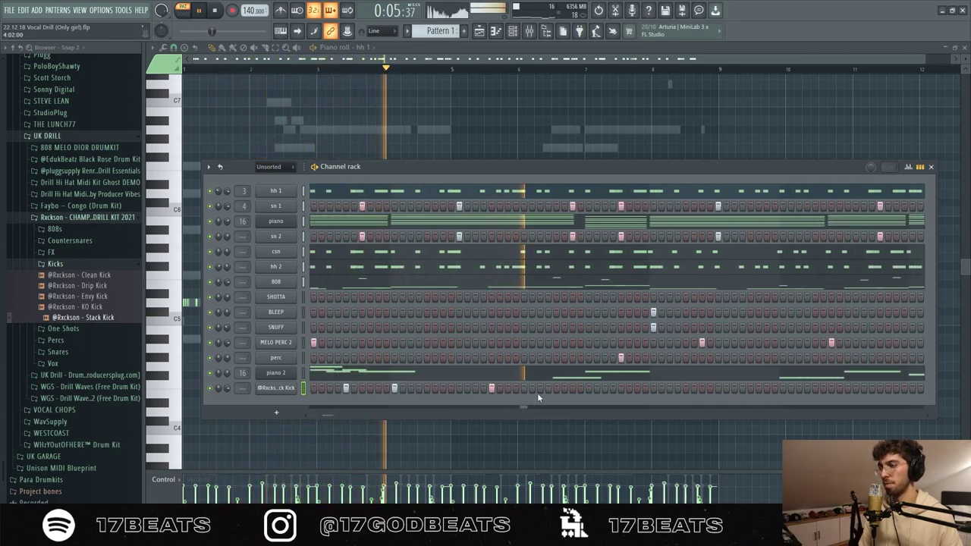
key("space")
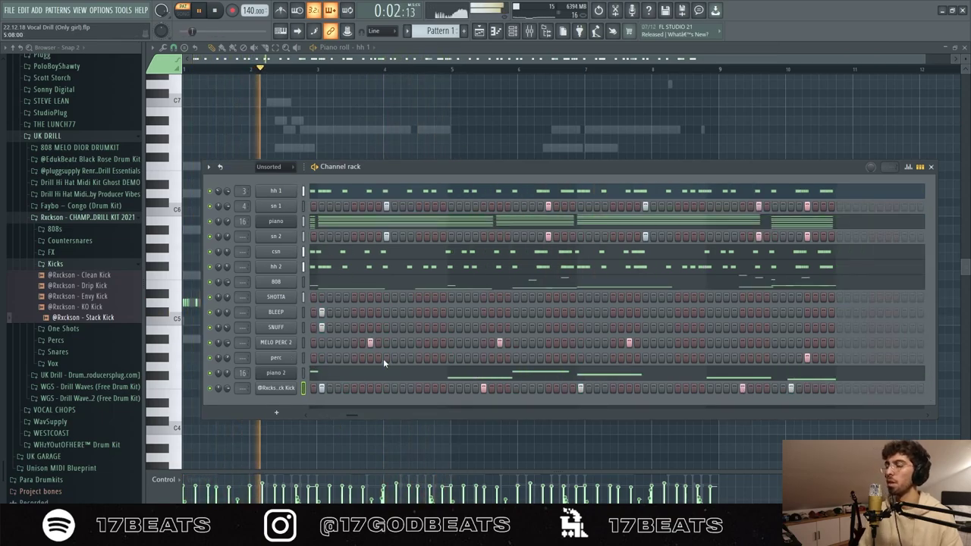
- Replace bars 5 to 8 of the csn channel with a duplicate of its first four bars and return to the channel rack
left_click(395, 257)
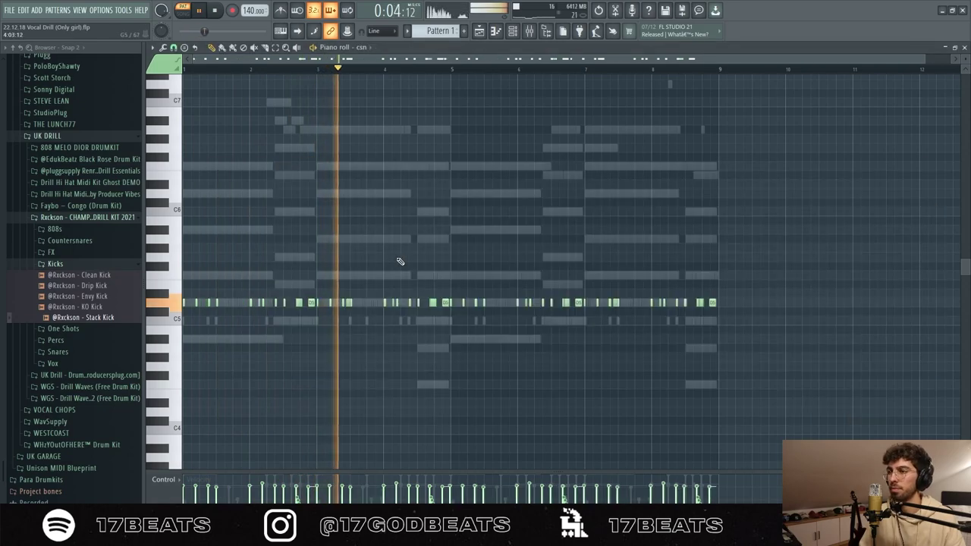
left_click_drag(563, 307, 726, 312)
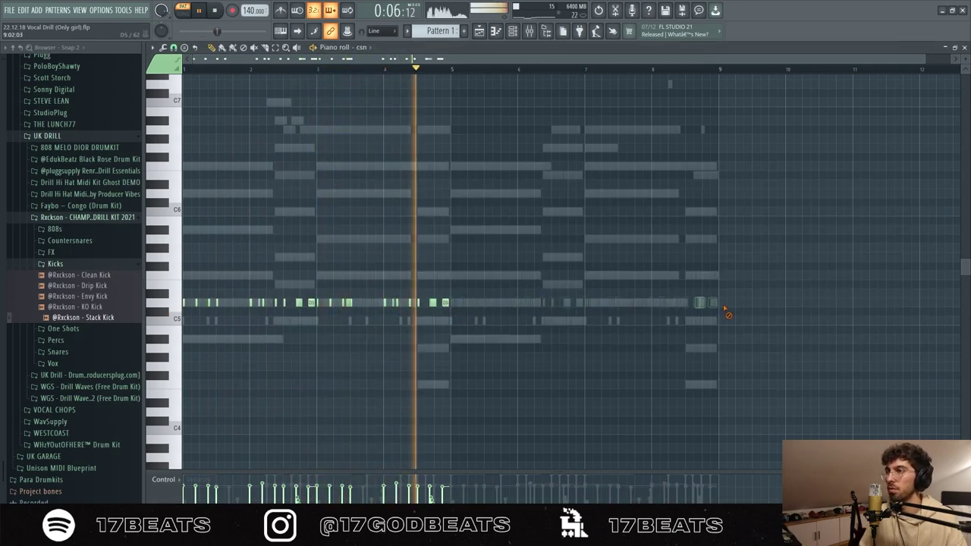
left_click_drag(505, 334, 126, 289)
key("ctrl+b")
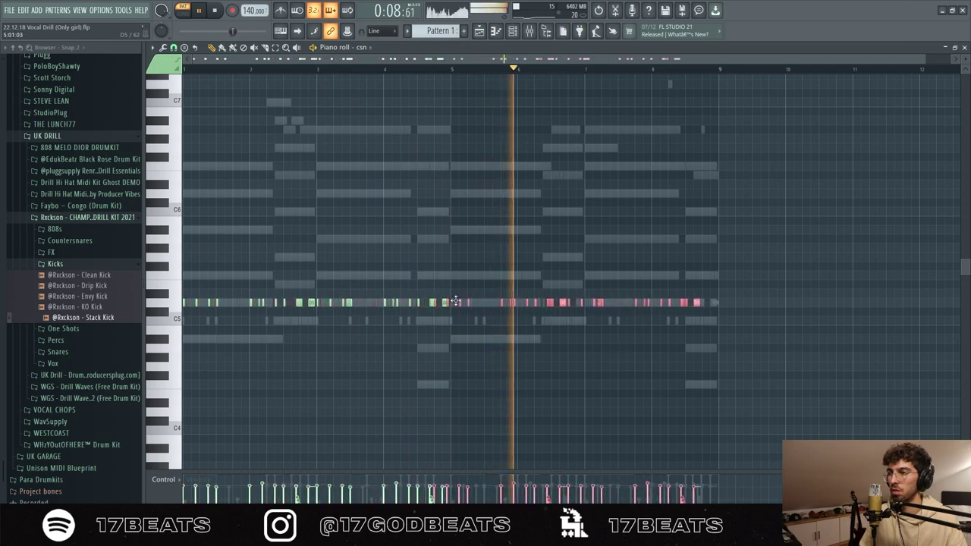
left_click(516, 34)
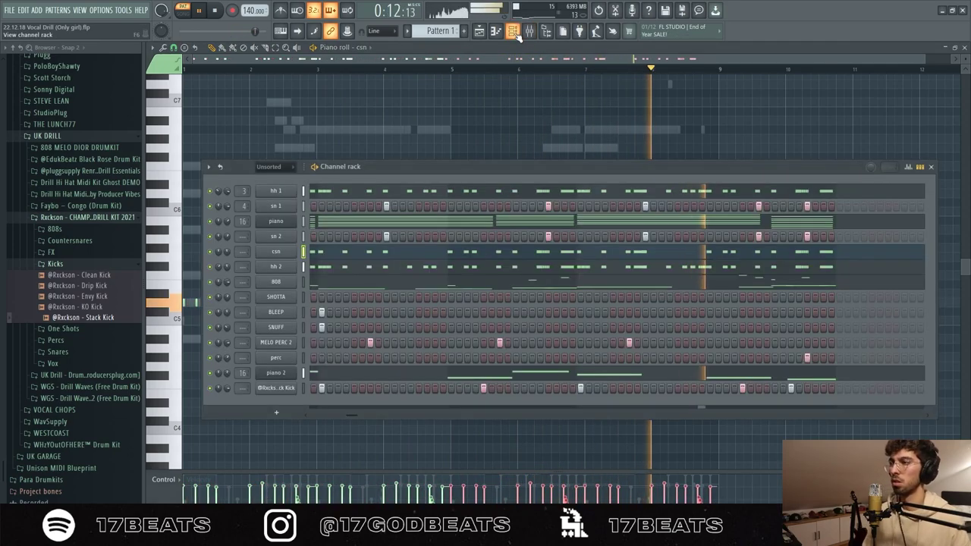
- Check the sn 2 channel's mute and solo options and play the track
right_click(210, 236)
left_click(224, 243)
key("space")
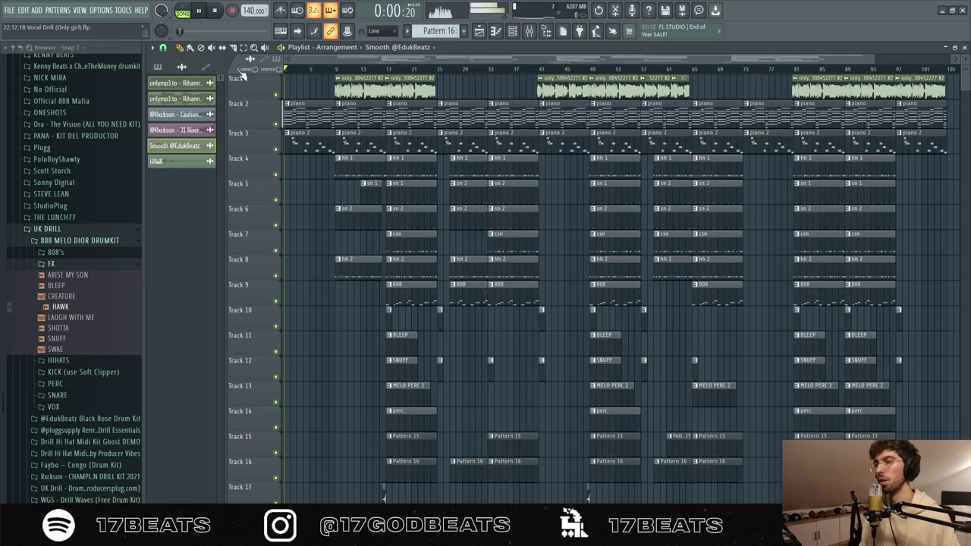
- Pick out the hh 1, sn 2 and hh 2 clips starting at bar 9 to review the opening drums during playback
scroll(307, 68, "up", 4)
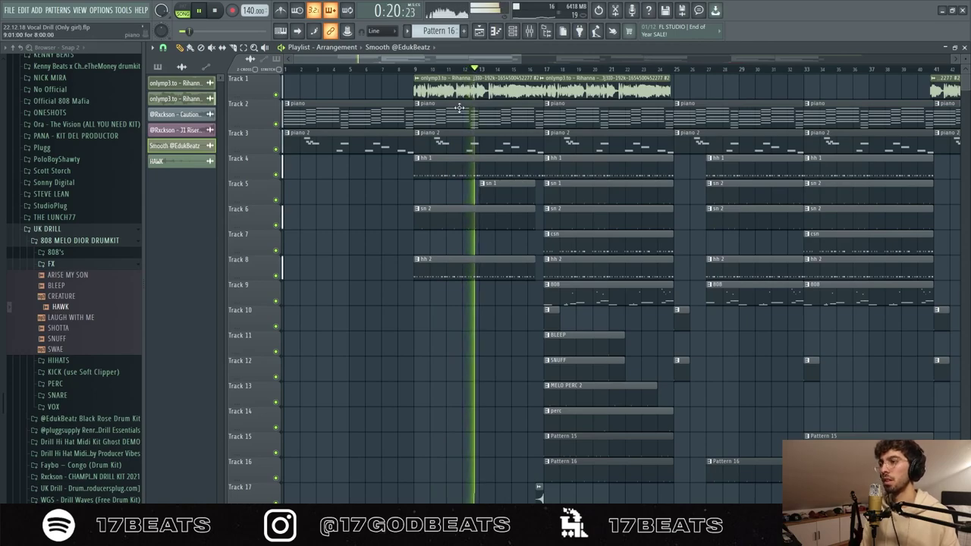
left_click_drag(426, 176, 467, 314)
left_click_drag(467, 175, 459, 267)
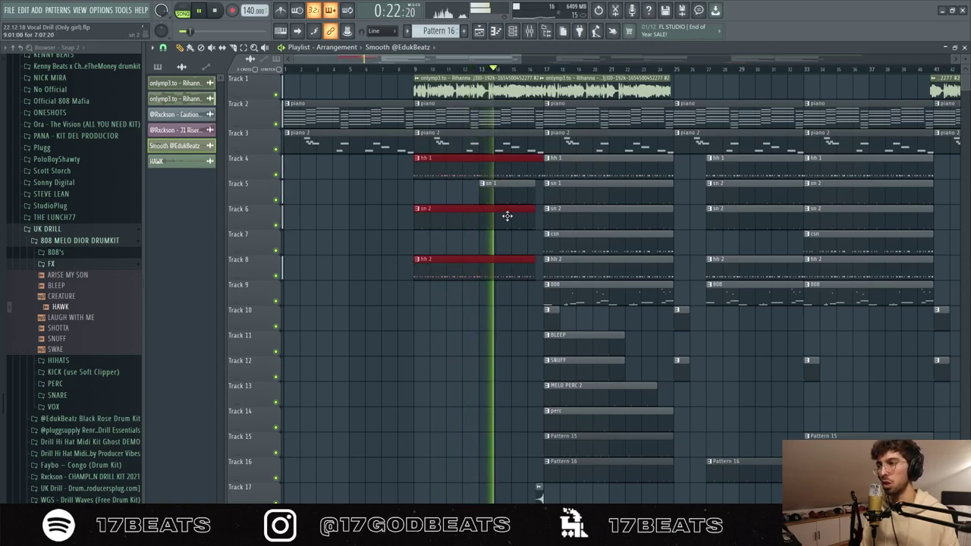
left_click(501, 196, "ctrl")
left_click(524, 167)
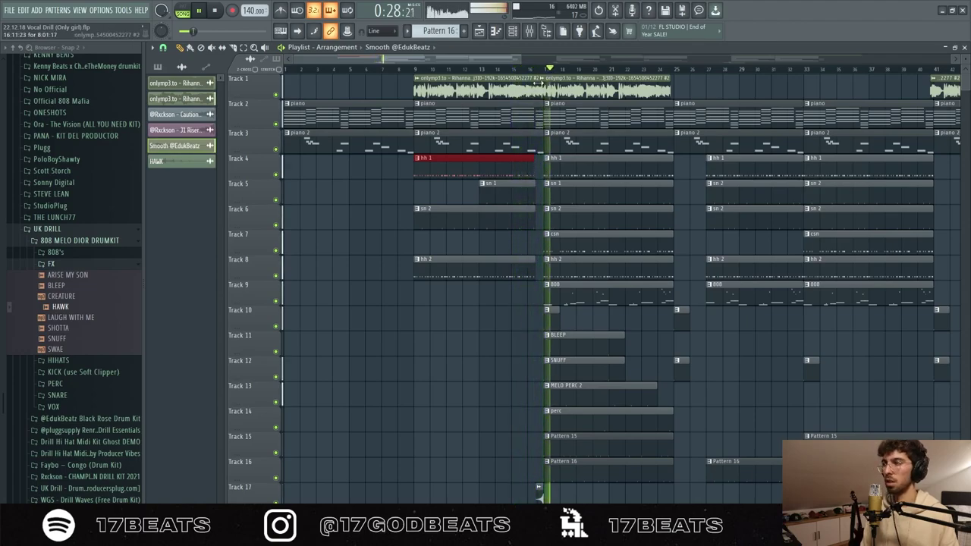
- Inspect the effect clips on tracks 17 to 19 before bar 17 and play the transition into the first full drum section
key("space")
scroll(546, 228, "down", 5)
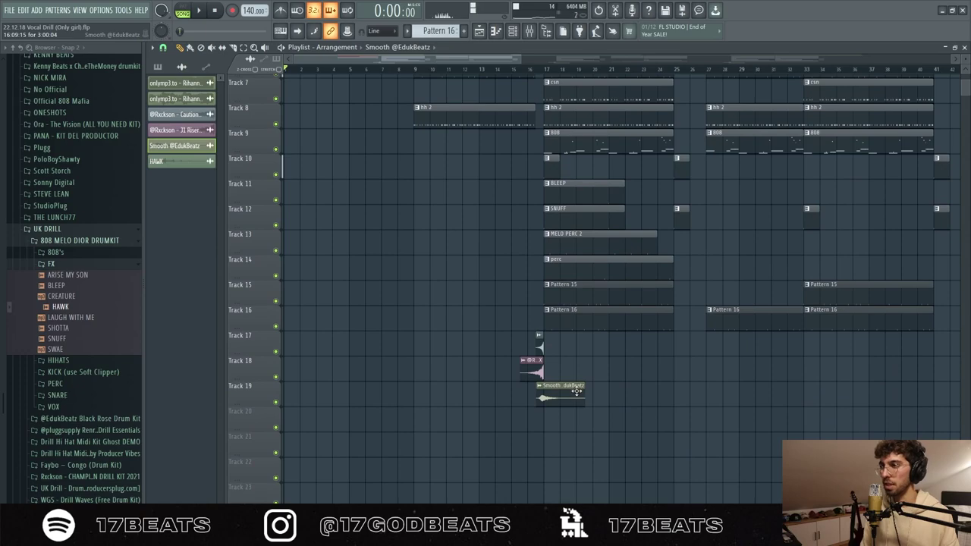
scroll(577, 390, "up", 3)
left_click(530, 70)
key("space")
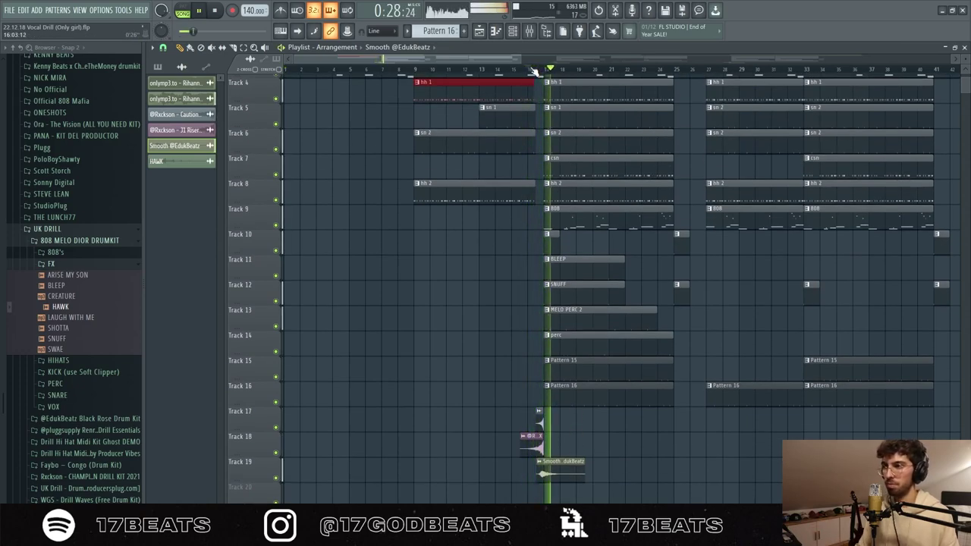
left_click_drag(500, 59, 554, 66)
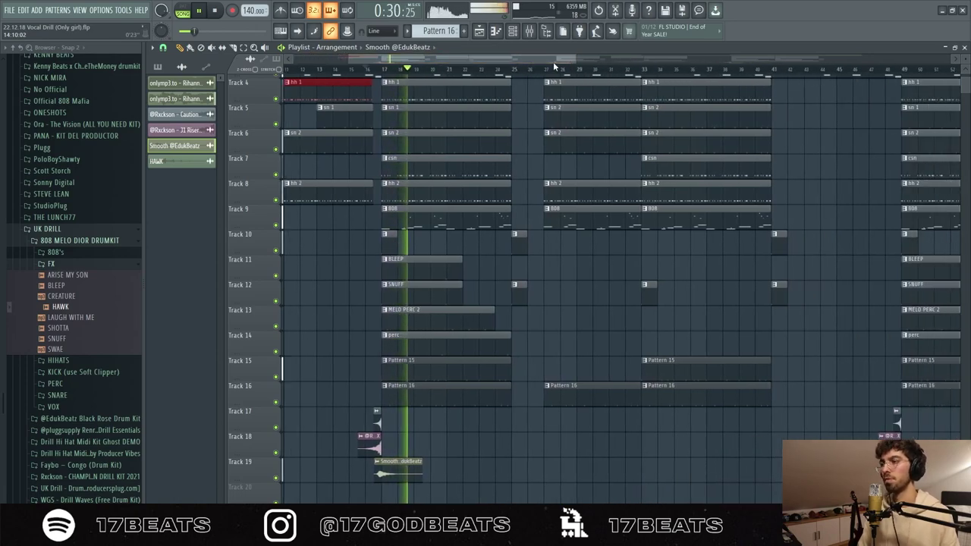
scroll(460, 145, "up", 3)
- Review the break at bar 25 and the drums' return at bar 27, replaying the passage from bar 24
left_click_drag(441, 59, 424, 58)
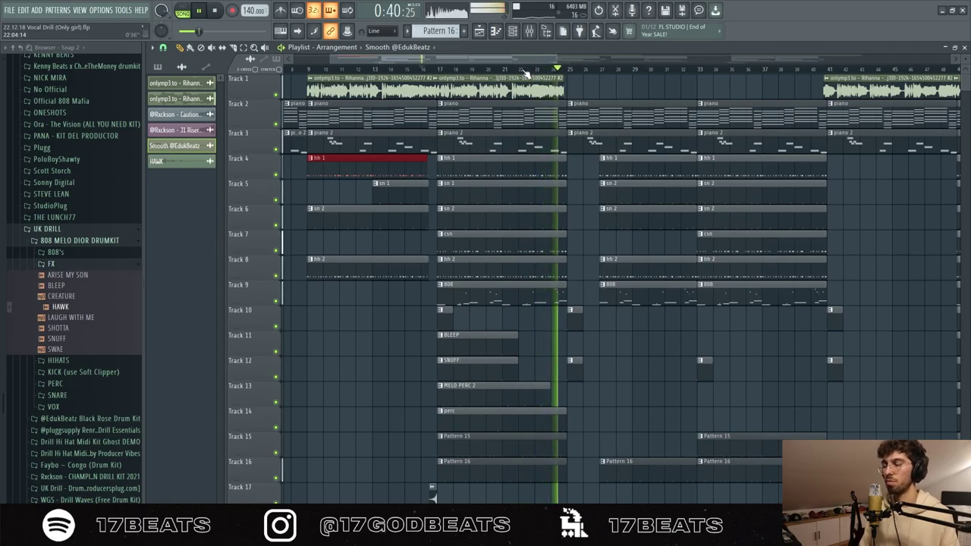
scroll(600, 136, "down", 2)
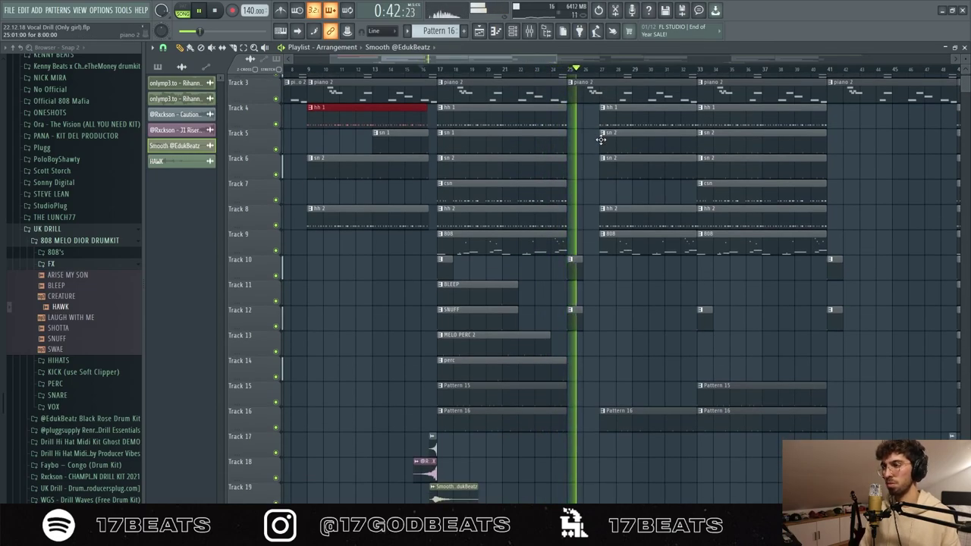
scroll(600, 139, "up", 2)
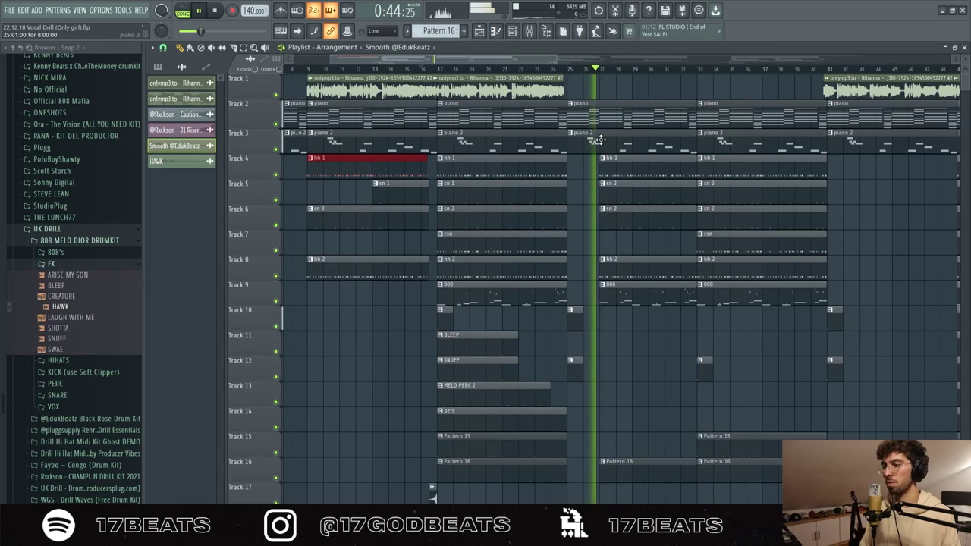
key("space")
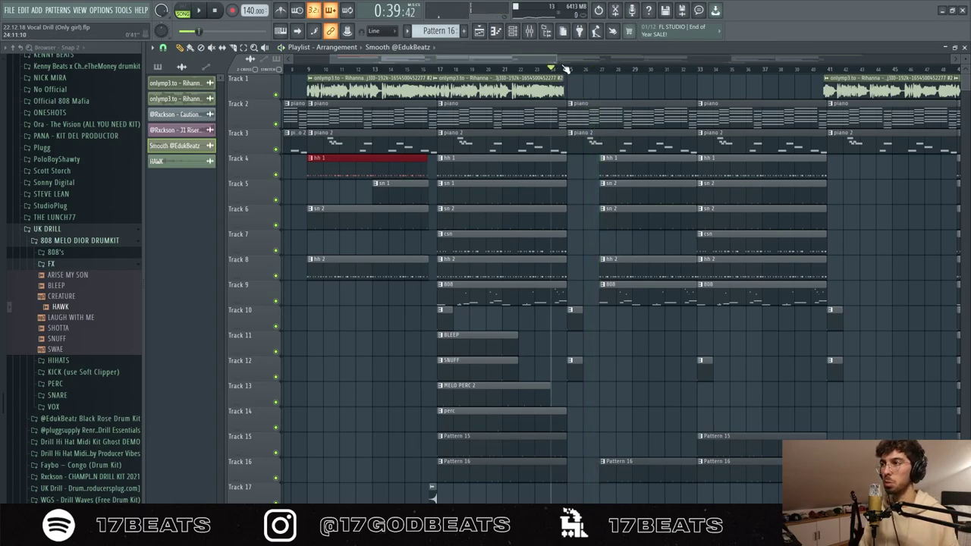
key("space")
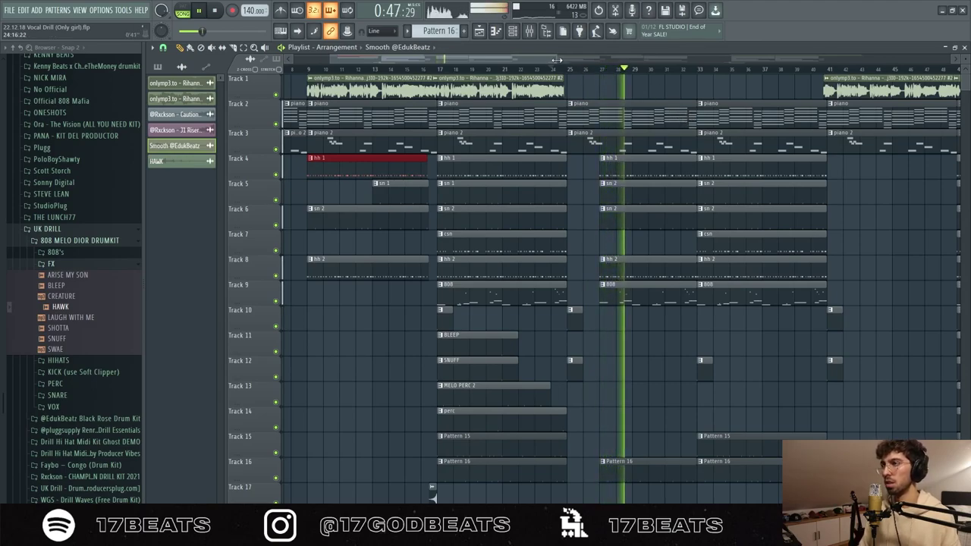
left_click_drag(556, 59, 660, 58)
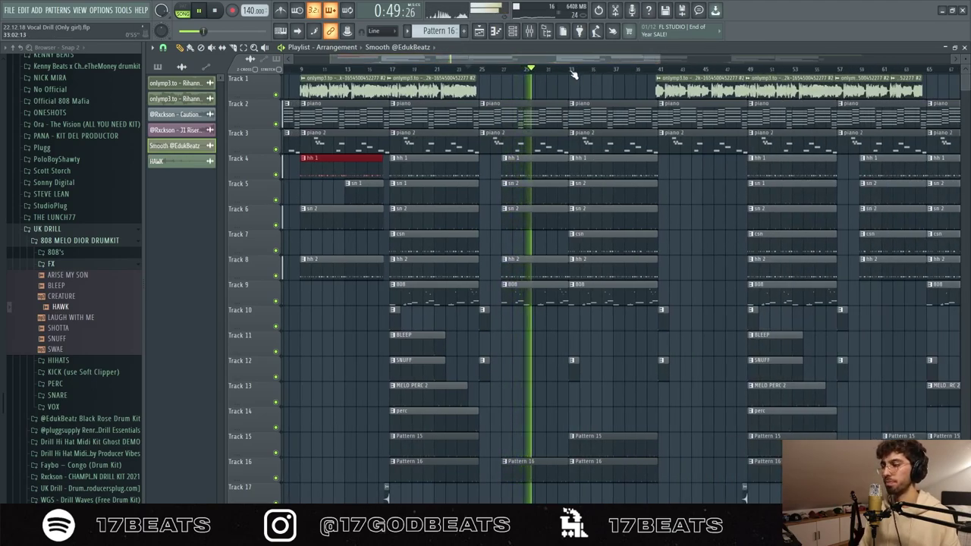
- Play excerpts of the arrangement from the second vocal entry at bar 41 up to the end of the drums around bar 71
left_click(664, 71)
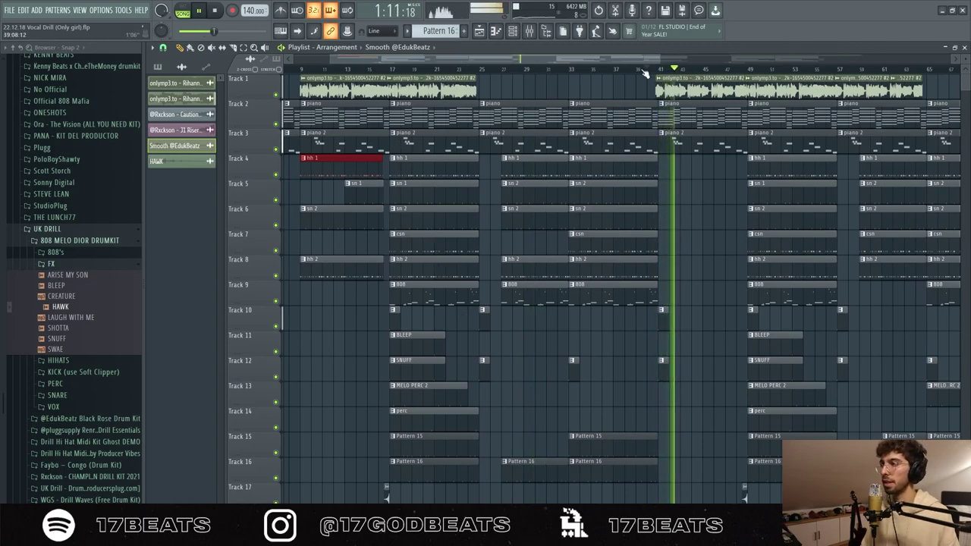
left_click_drag(658, 60, 790, 60)
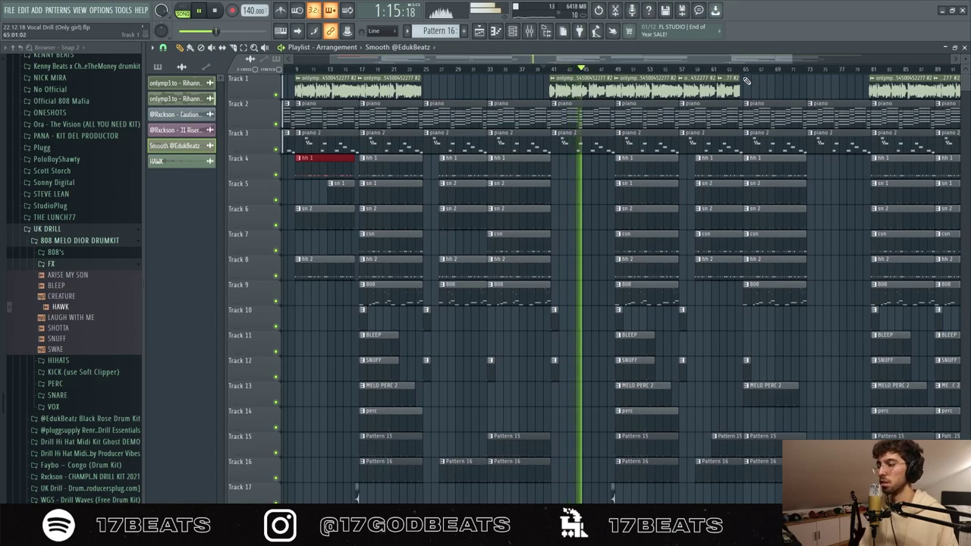
scroll(751, 78, "down", 2, "ctrl")
left_click_drag(964, 61, 964, 64)
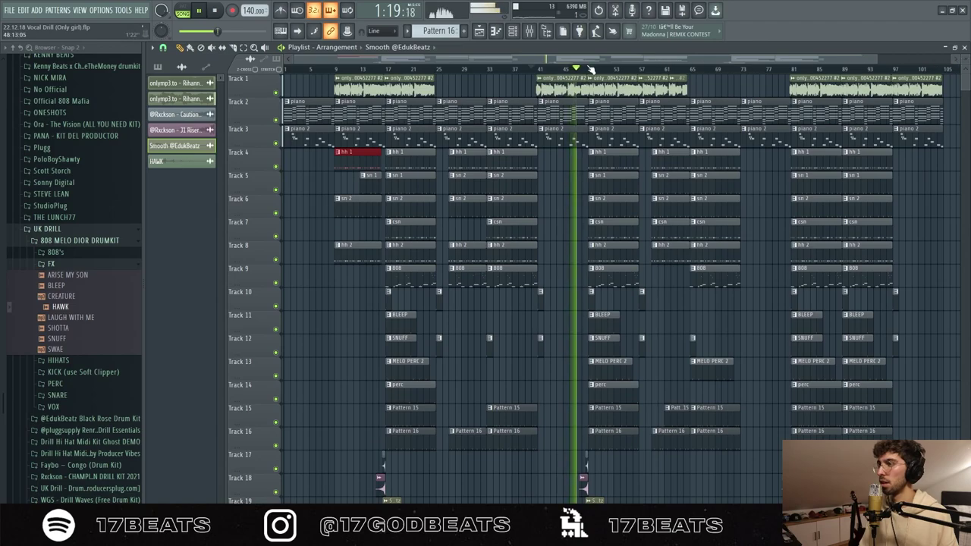
scroll(590, 69, "up", 4)
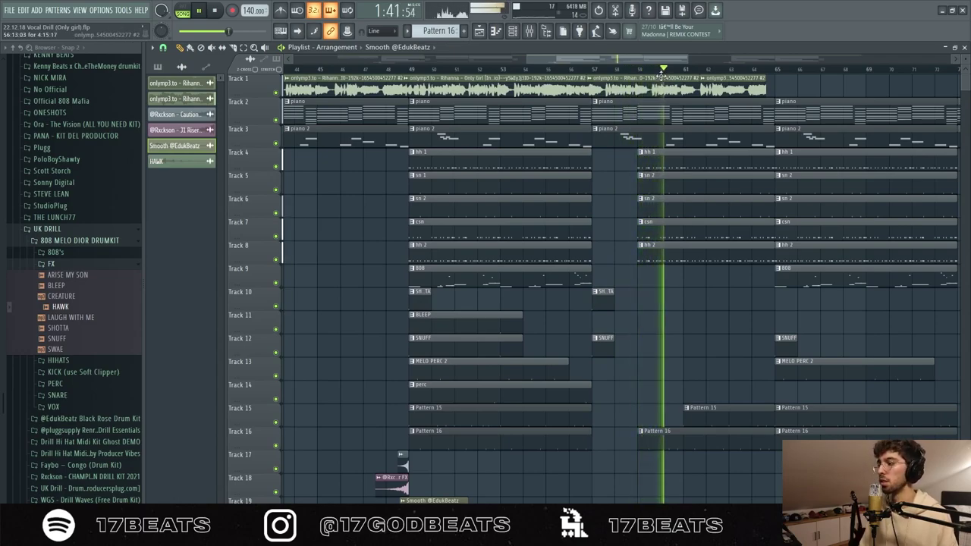
left_click_drag(652, 61, 667, 61)
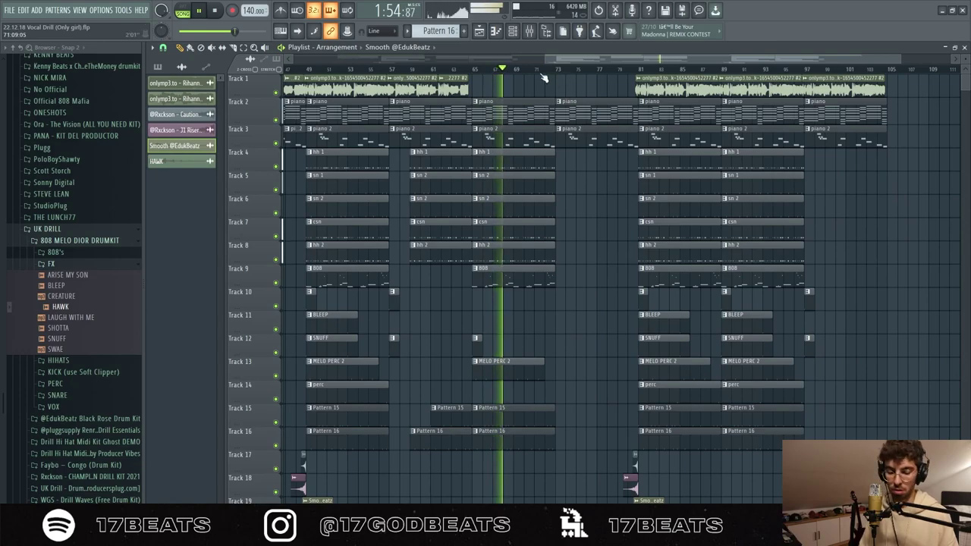
left_click(543, 70)
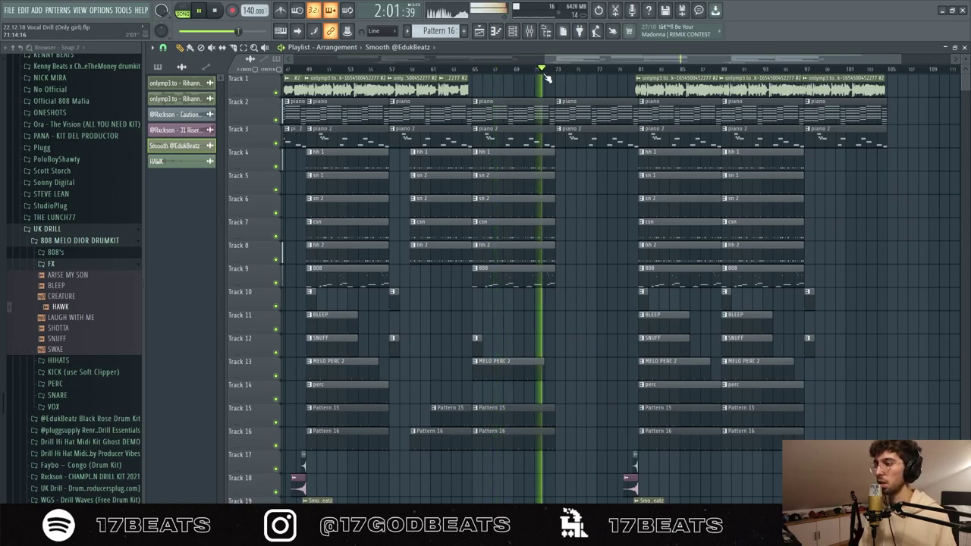
- Fill the gap from bar 73 with hh 1, sn 2, csn, hh 2, SHOTTA and SNUFF clips, and automate Love Philter's mix level there
left_click_drag(410, 295, 559, 341)
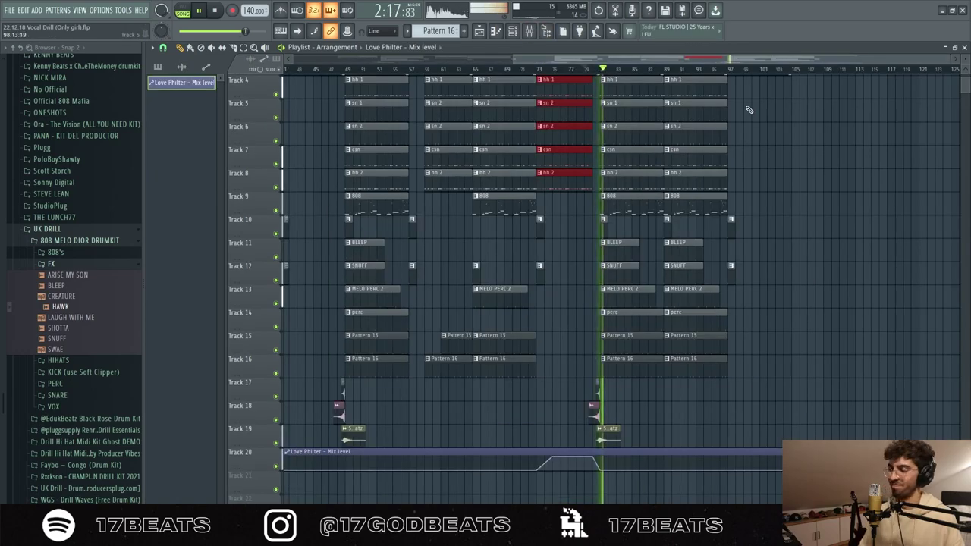
scroll(716, 247, "up", 3)
scroll(716, 246, "up", 1)
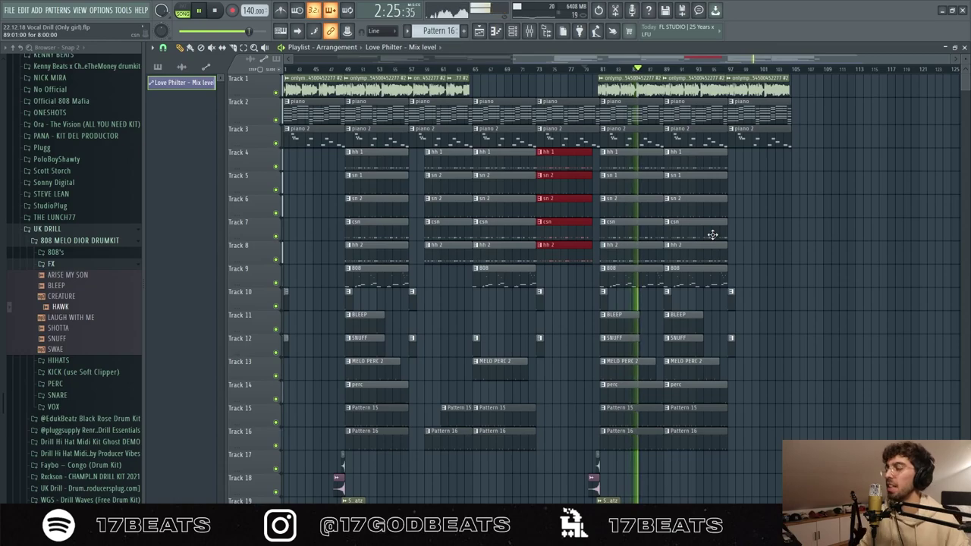
- Play the outro to the last piano clip and review the full arrangement from bar 1, stopping playback
left_click_drag(510, 60, 343, 79)
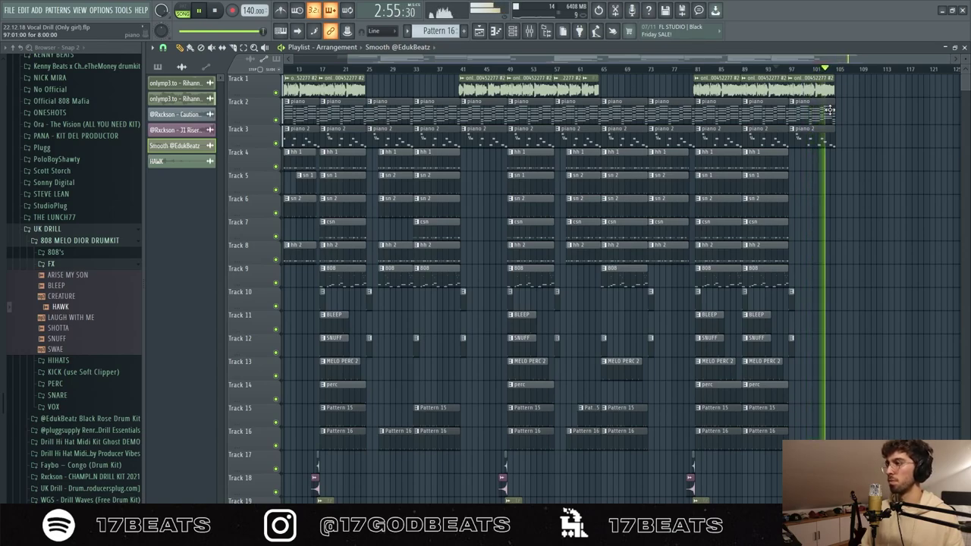
left_click(829, 110)
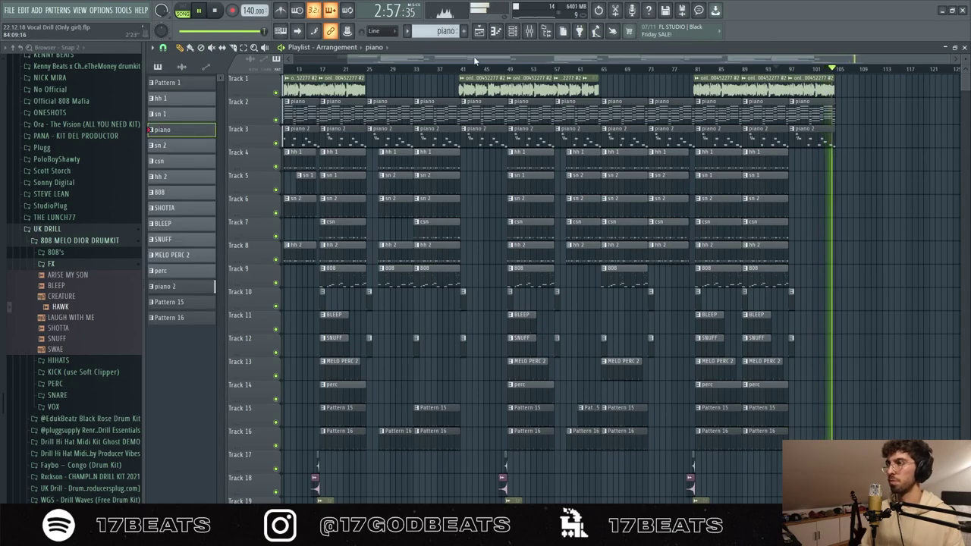
left_click_drag(348, 59, 219, 79)
key("space")
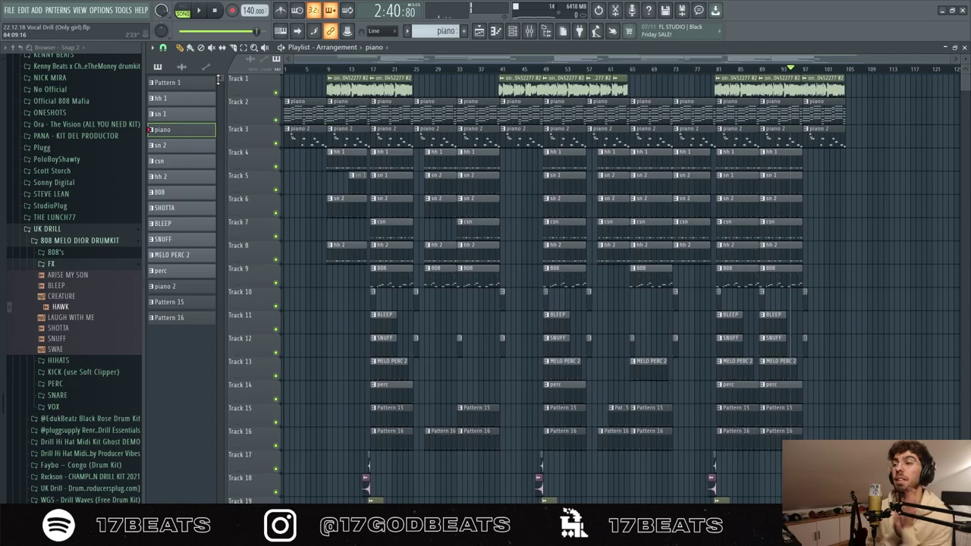